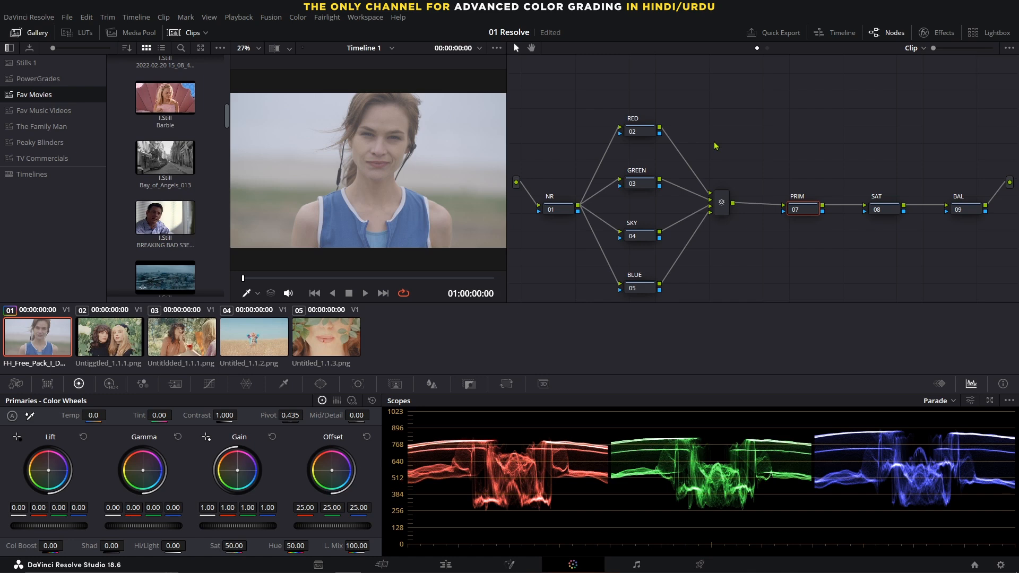
Examine the reference stills' images and parade scopes in comparison with the first clip
{"action": "left_click", "coordinate": [130, 334]}
{"action": "left_click", "coordinate": [172, 338]}
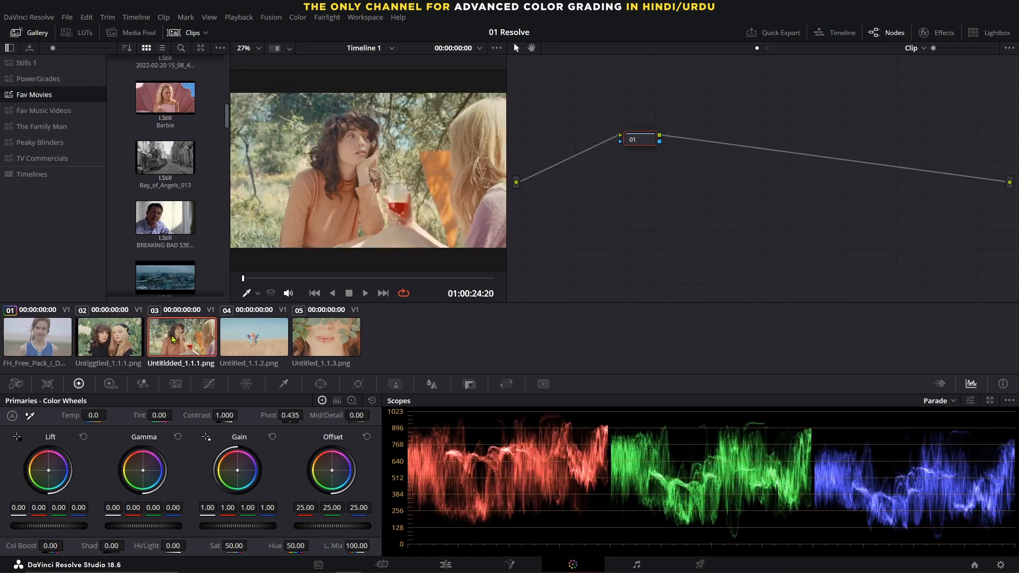
{"action": "left_click", "coordinate": [244, 336]}
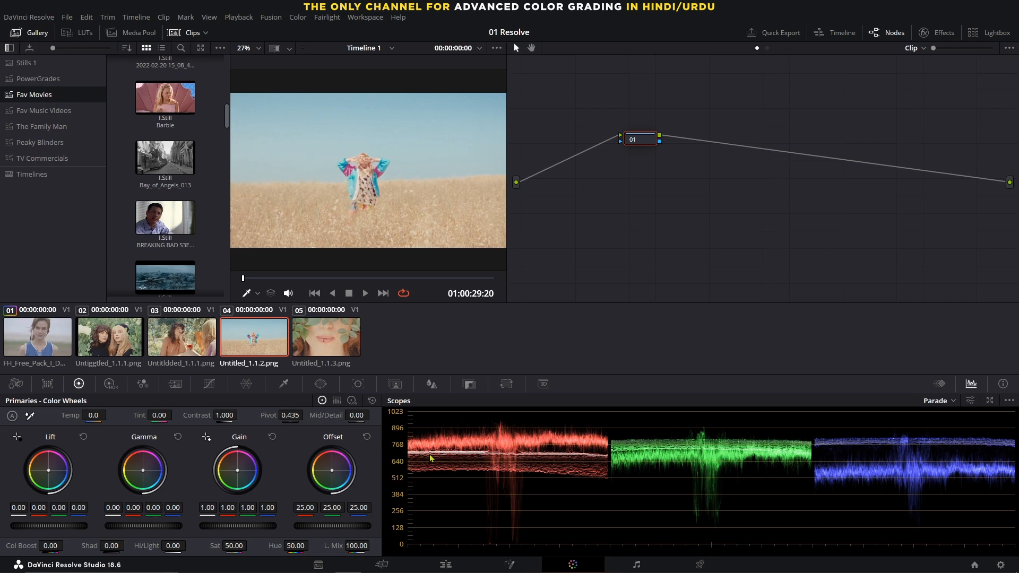
{"action": "left_click", "coordinate": [55, 347]}
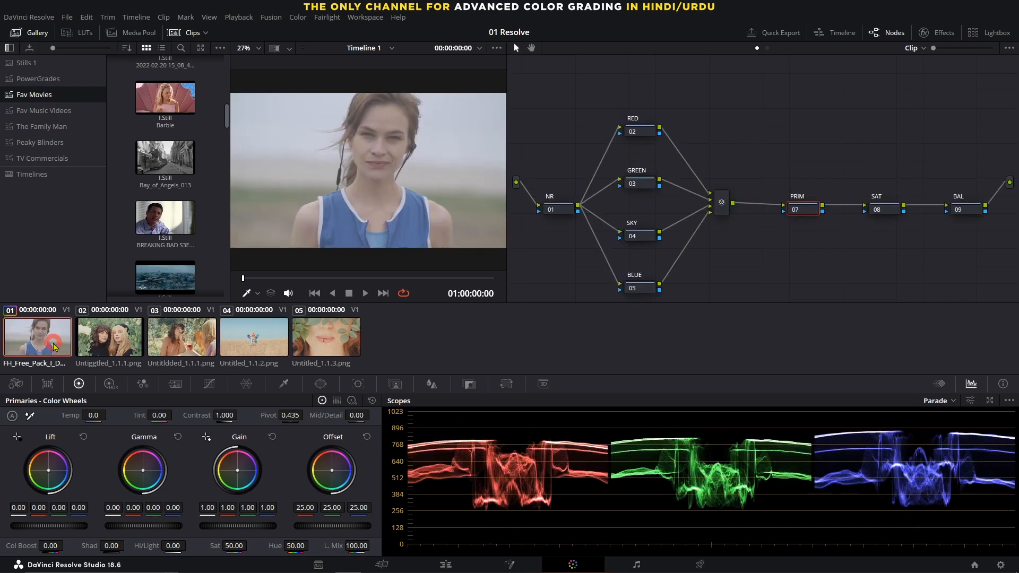
{"action": "left_click", "coordinate": [271, 342]}
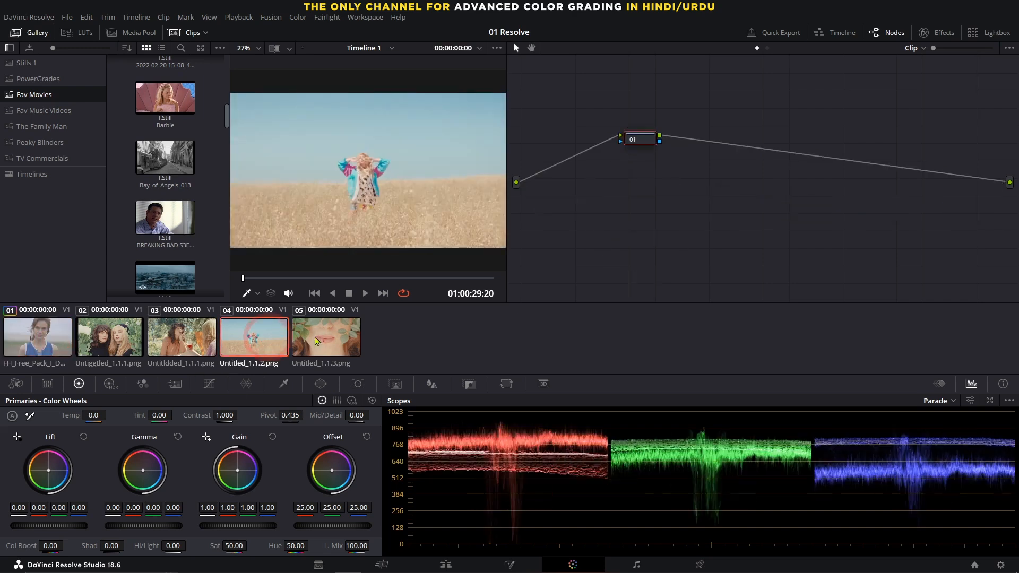
{"action": "left_click", "coordinate": [314, 341]}
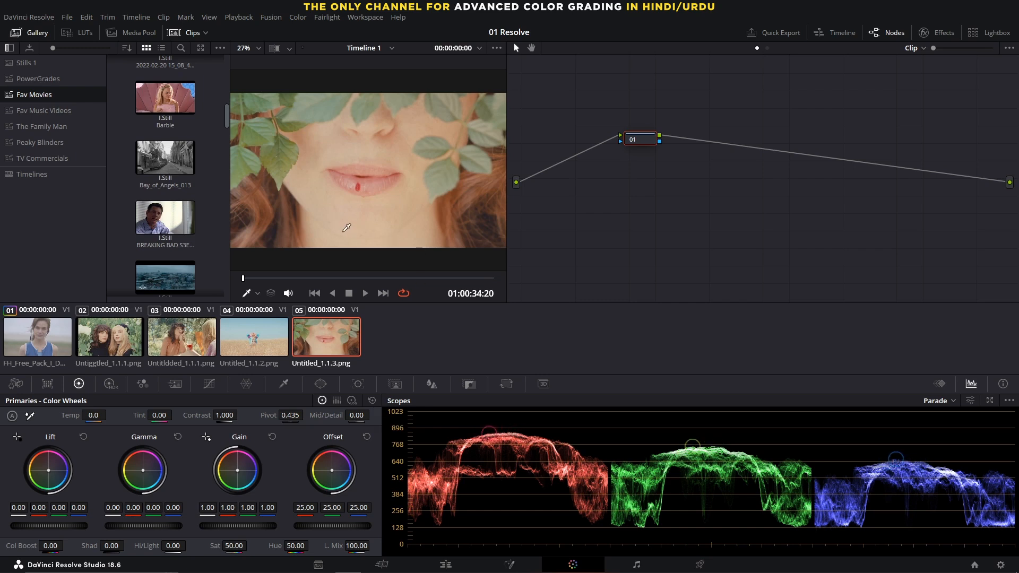
Show the first clip and the wheat field reference clip side by side in a Selected Clips split screen, with the clip thumbnails hidden
{"action": "left_click", "coordinate": [51, 344]}
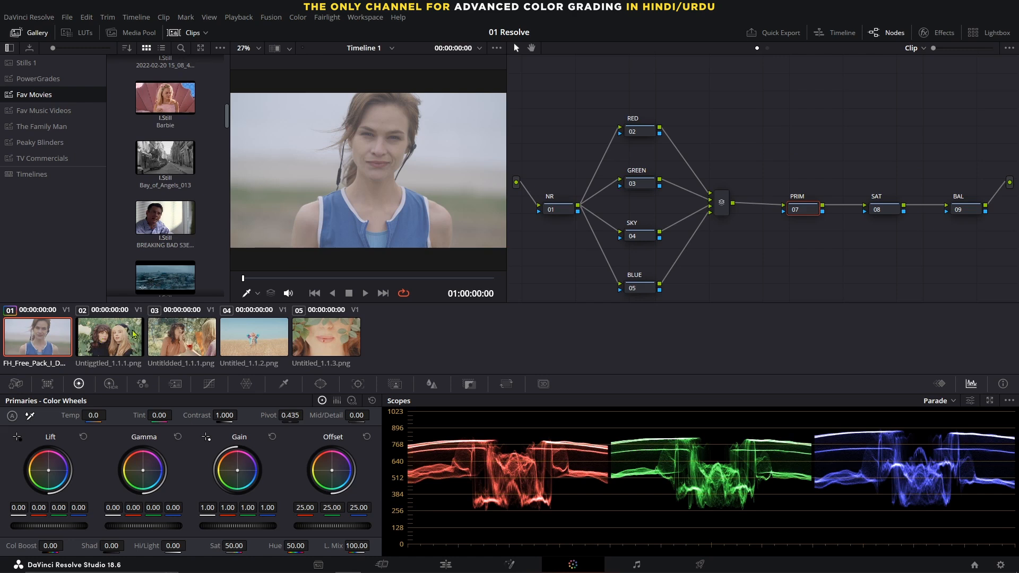
{"action": "left_click", "coordinate": [254, 336], "text": "ctrl"}
{"action": "left_click", "coordinate": [63, 49]}
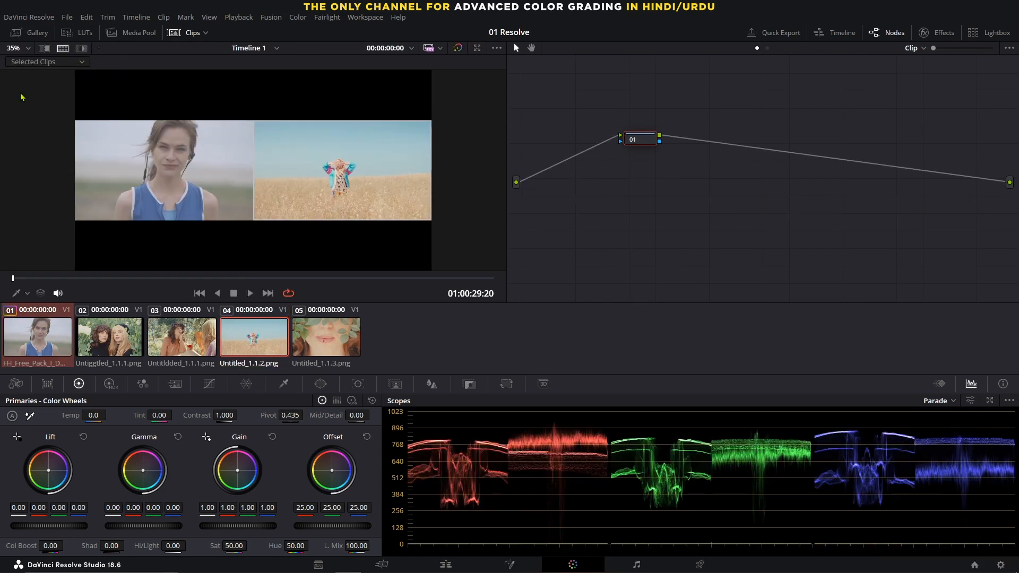
{"action": "left_click", "coordinate": [186, 33]}
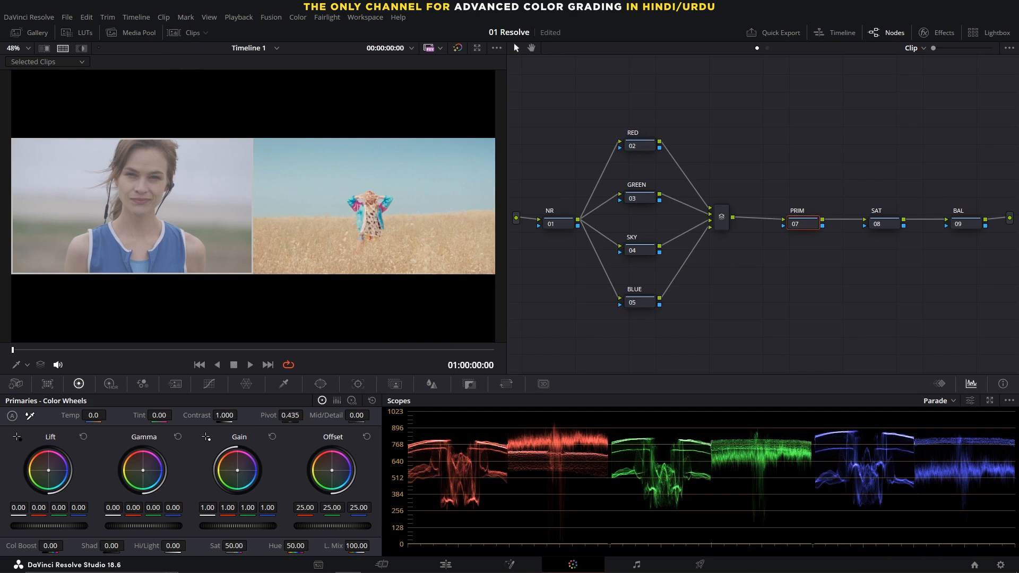
On the PRIM node, set Offset to 25.10, Contrast to 1.382 and Pivot to 0.393, and compare with the node bypassed
{"action": "left_click_drag", "start_coordinate": [332, 526], "coordinate": [296, 526]}
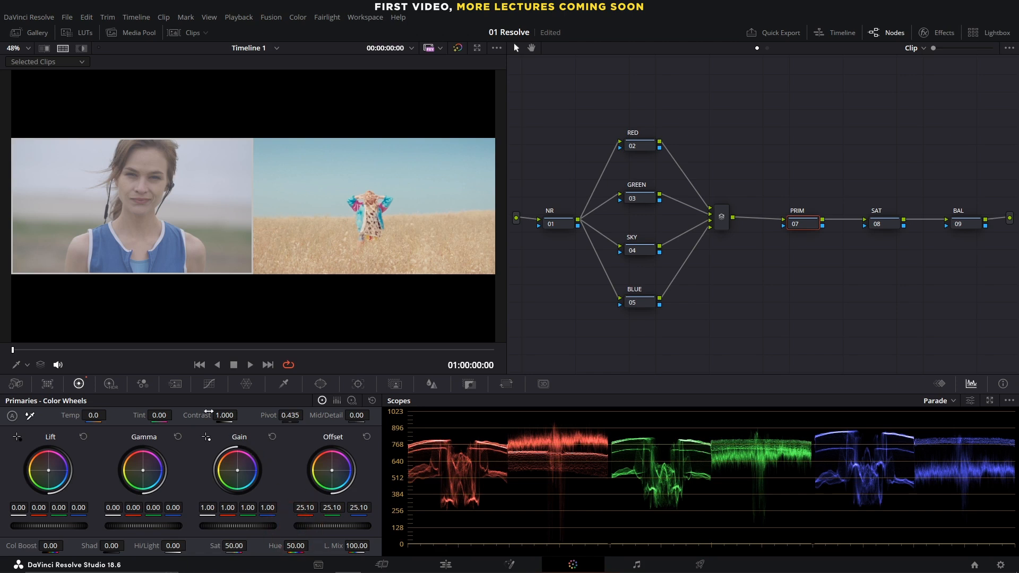
{"action": "left_click_drag", "start_coordinate": [220, 415], "coordinate": [240, 415]}
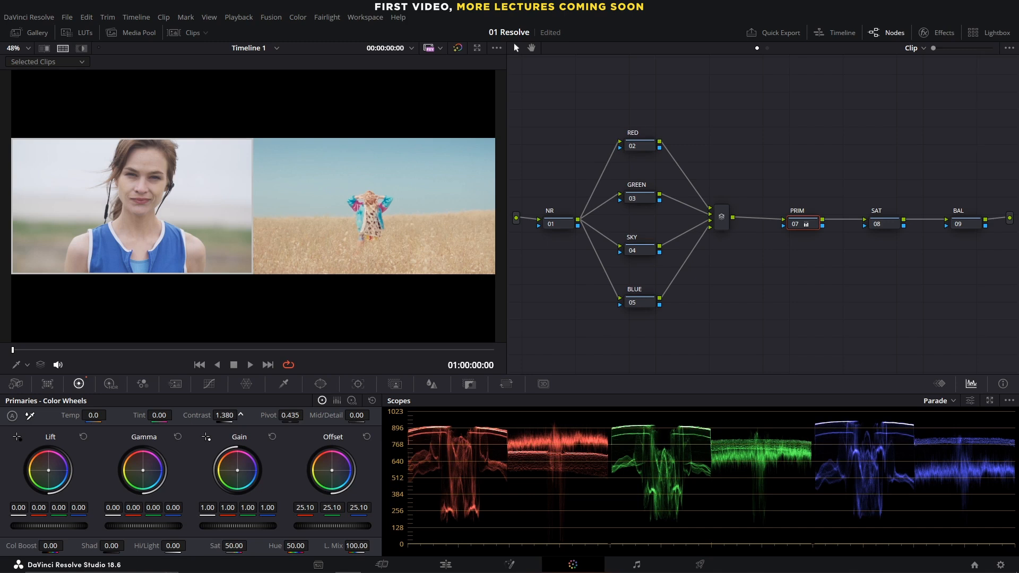
{"action": "left_click_drag", "start_coordinate": [241, 414], "coordinate": [215, 415]}
{"action": "left_click_drag", "start_coordinate": [292, 416], "coordinate": [291, 415]}
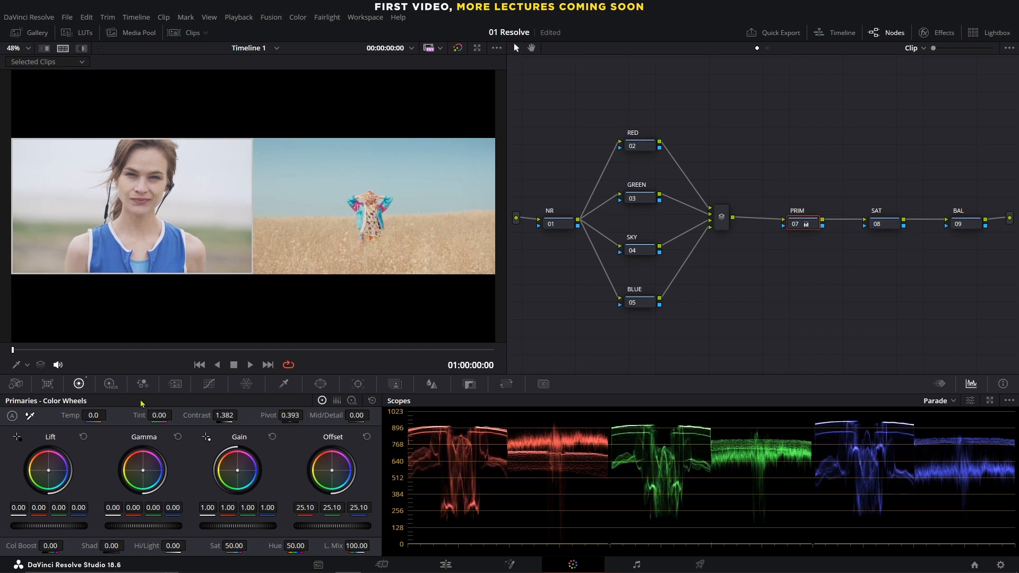
{"action": "left_click", "coordinate": [791, 228]}
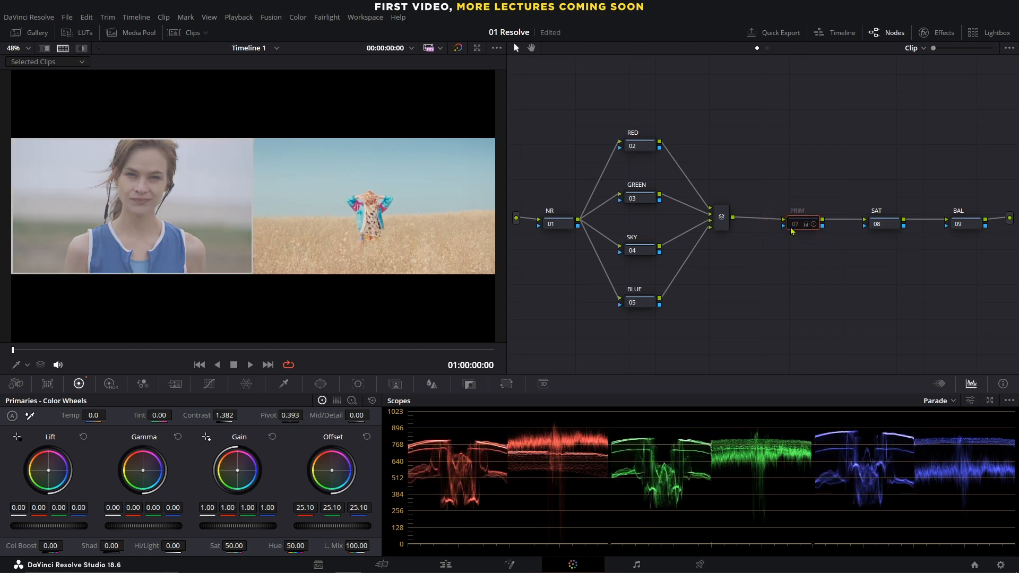
{"action": "left_click", "coordinate": [792, 228]}
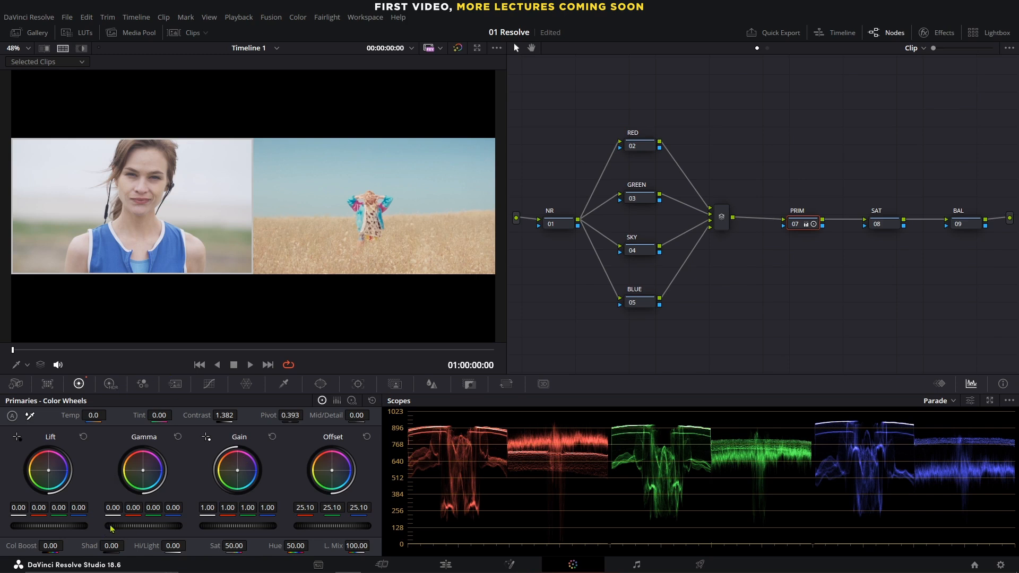
Set the PRIM node's shadows to 14 and highlights to -26, and compare the image with the node bypassed
{"action": "left_click_drag", "start_coordinate": [112, 546], "coordinate": [125, 546]}
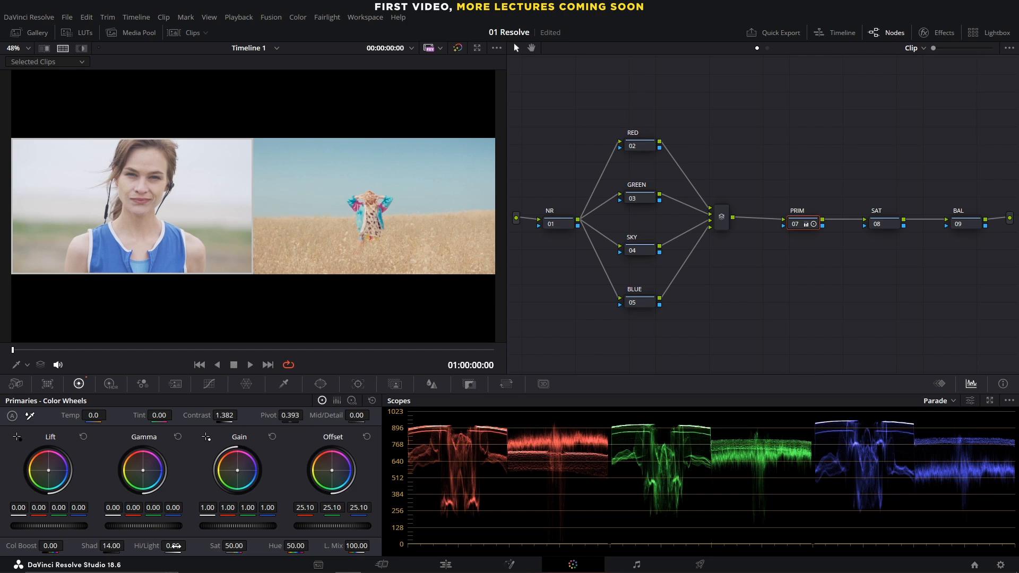
{"action": "left_click_drag", "start_coordinate": [173, 546], "coordinate": [157, 545]}
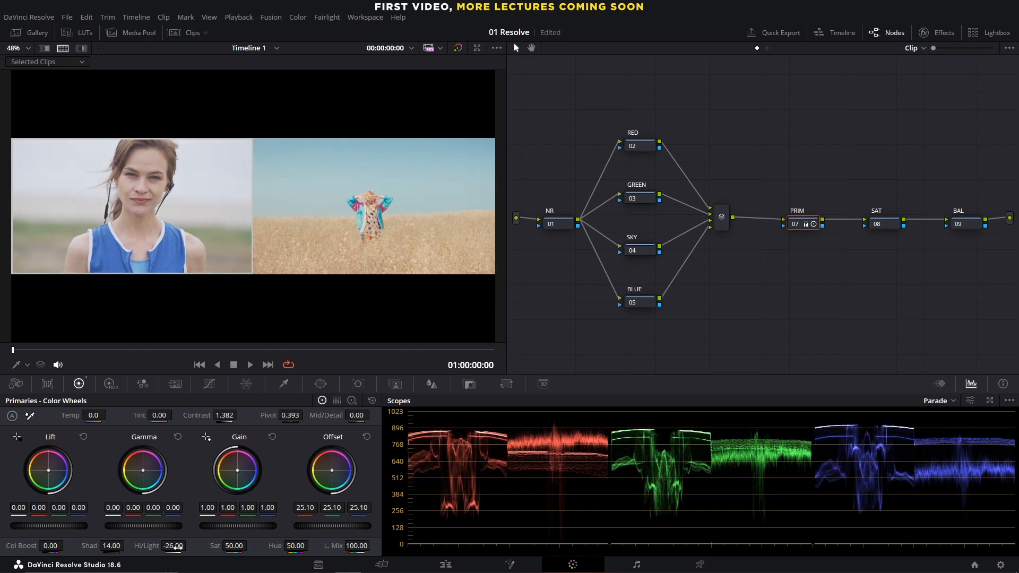
{"action": "left_click", "coordinate": [795, 224]}
{"action": "left_click", "coordinate": [794, 224]}
Set the SAT node's color space to HSV and turn off two of its channels
{"action": "left_click", "coordinate": [896, 225]}
{"action": "right_click", "coordinate": [883, 229]}
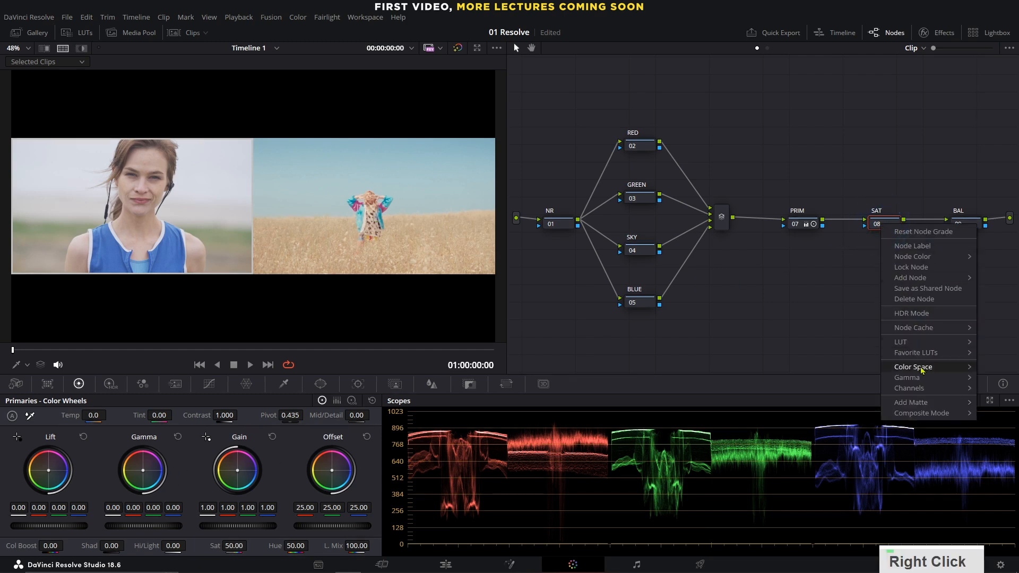
{"action": "mouse_move", "coordinate": [921, 366]}
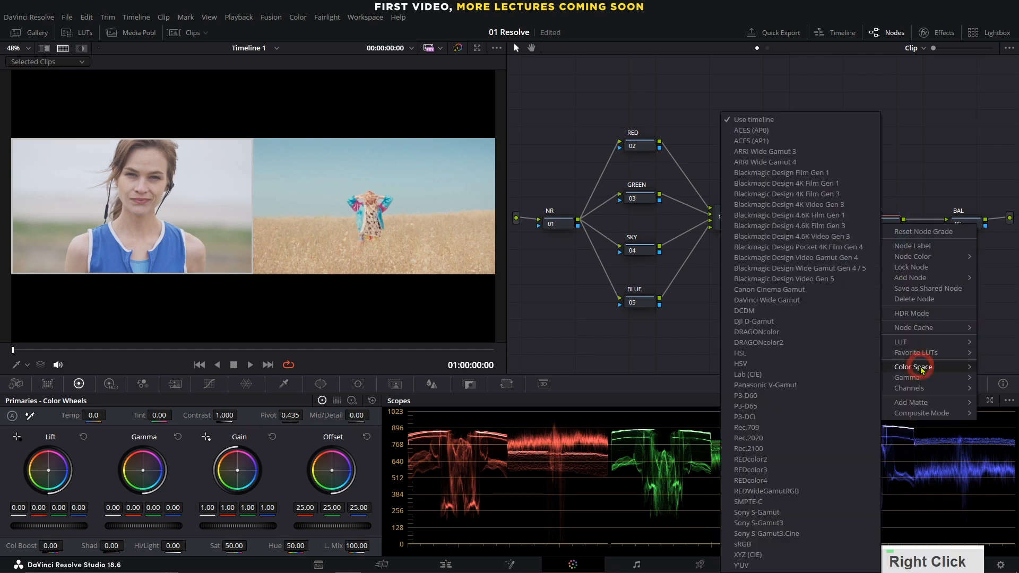
{"action": "left_click", "coordinate": [814, 366]}
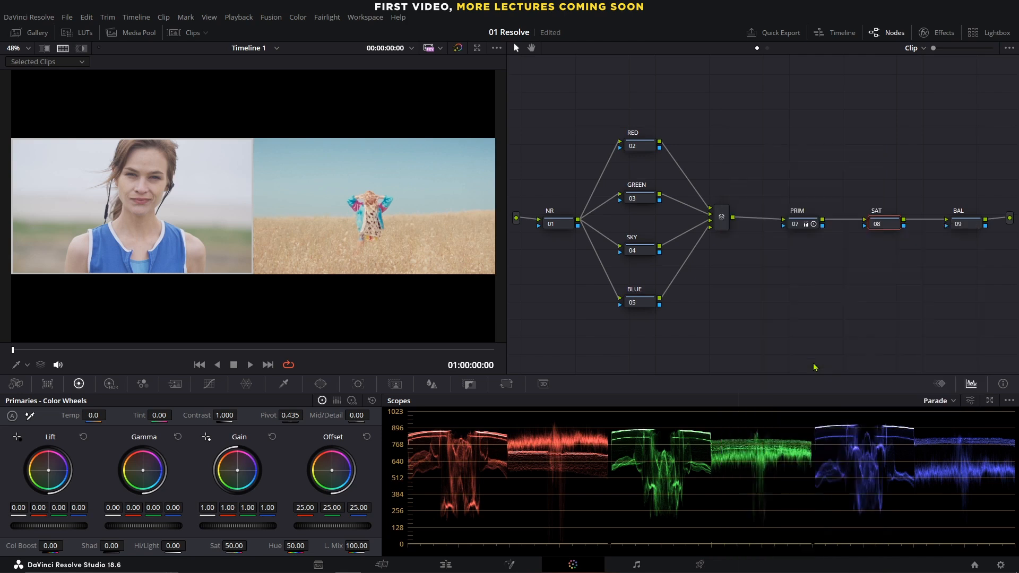
{"action": "right_click", "coordinate": [878, 227]}
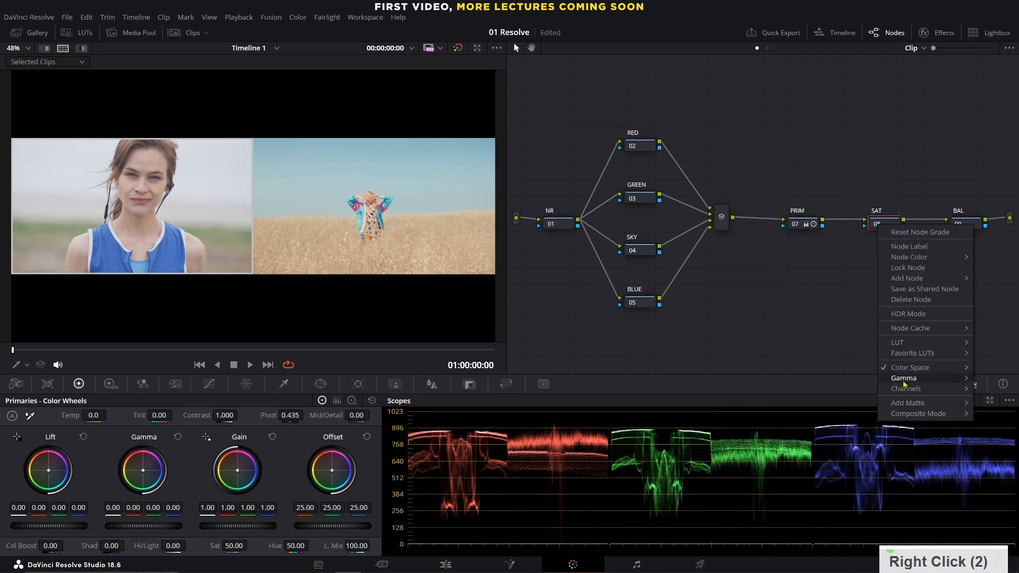
{"action": "mouse_move", "coordinate": [906, 388]}
{"action": "left_click", "coordinate": [853, 387]}
{"action": "right_click", "coordinate": [879, 224]}
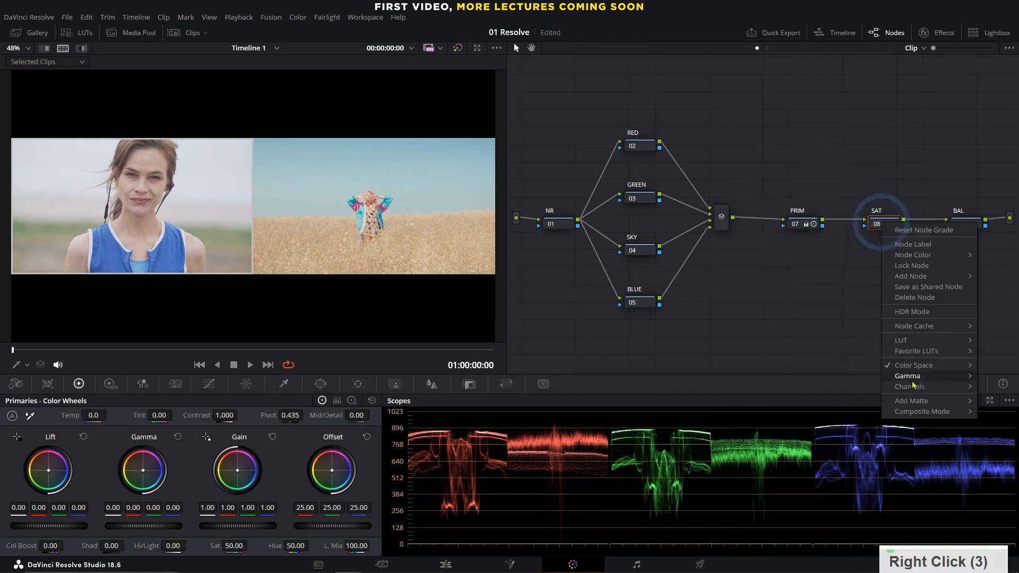
{"action": "left_click", "coordinate": [834, 406]}
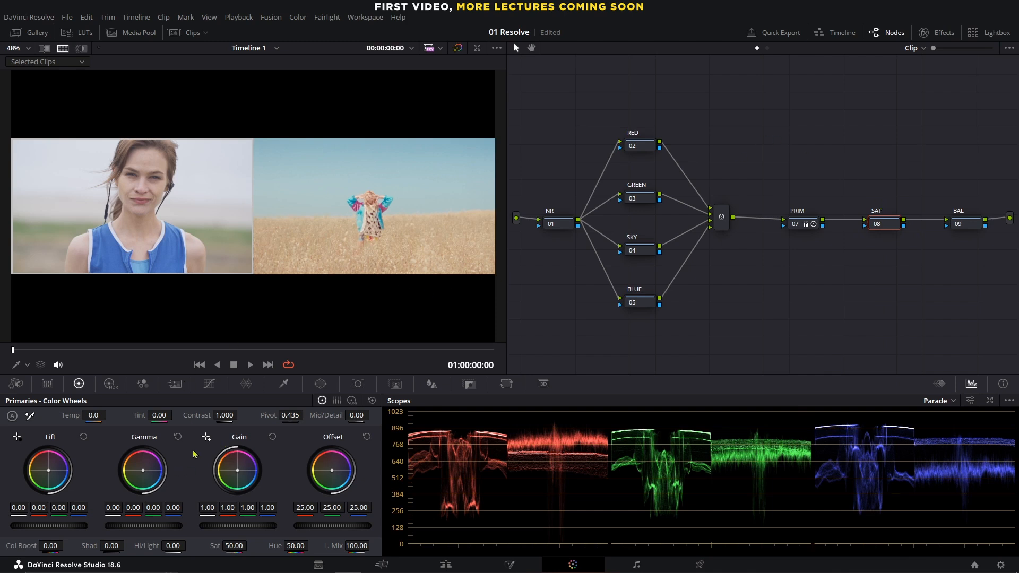
Raise Gamma to 0.05 on the SAT node, compare with it bypassed, and set the PRIM node's Gamma to 0.01
{"action": "scroll", "coordinate": [156, 531], "scroll_direction": "down", "scroll_amount": 1}
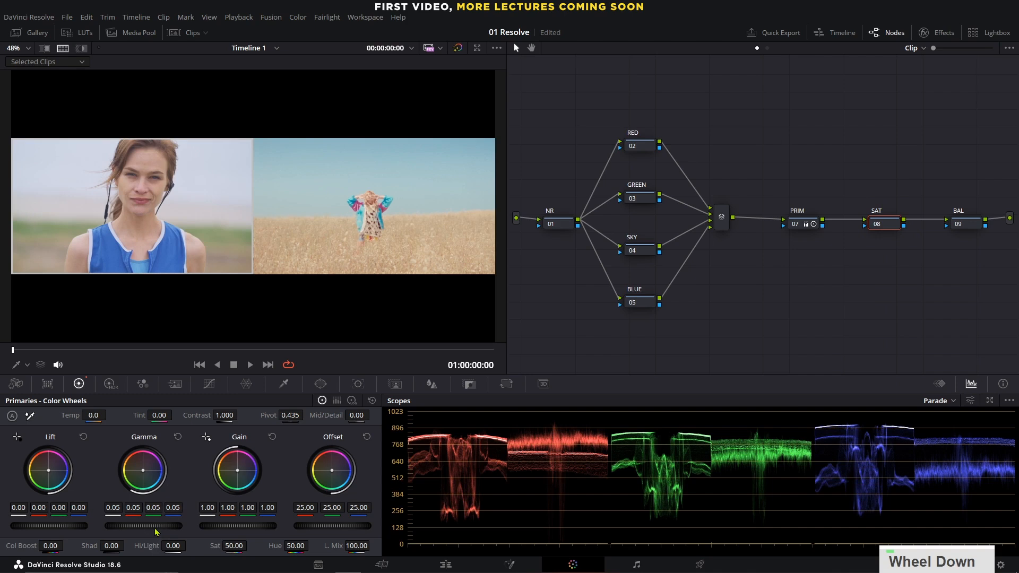
{"action": "left_click", "coordinate": [876, 225]}
{"action": "left_click", "coordinate": [877, 225]}
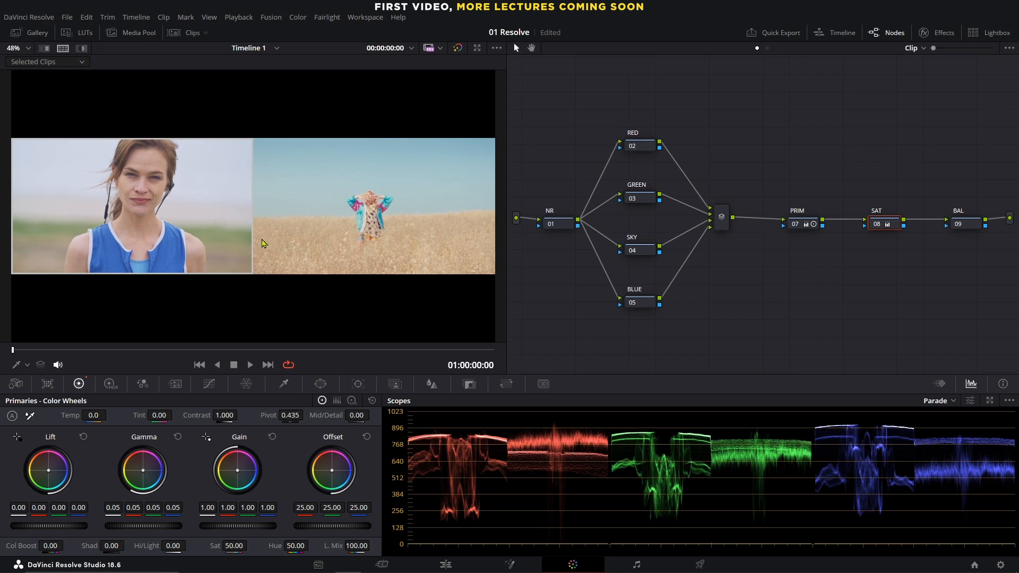
{"action": "left_click", "coordinate": [809, 224]}
{"action": "scroll", "coordinate": [148, 529], "scroll_direction": "up", "scroll_amount": 1}
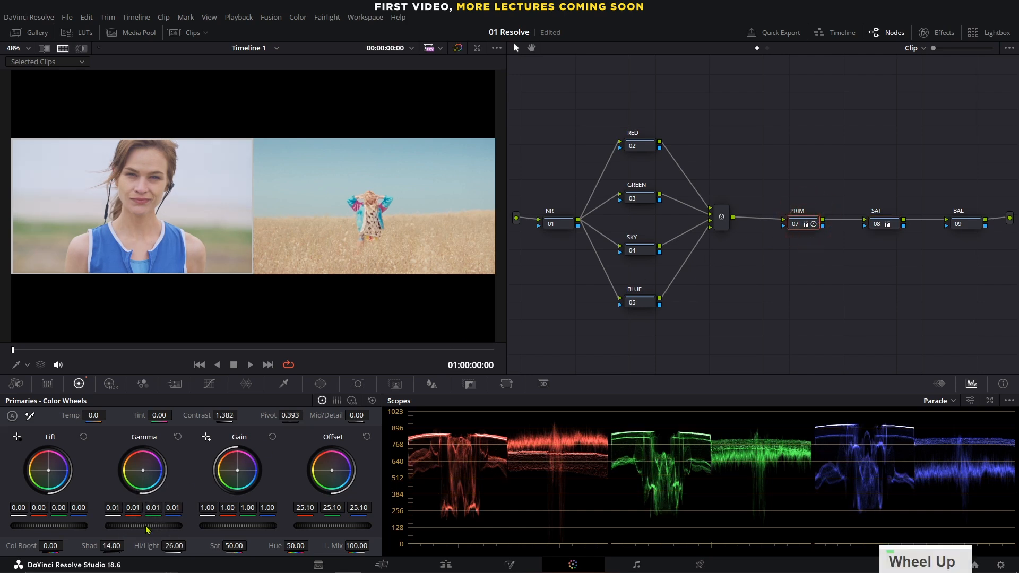
Show the vectorscope for the BAL node, and replace the split screen with the wheat field reference clip alone
{"action": "left_click", "coordinate": [895, 227]}
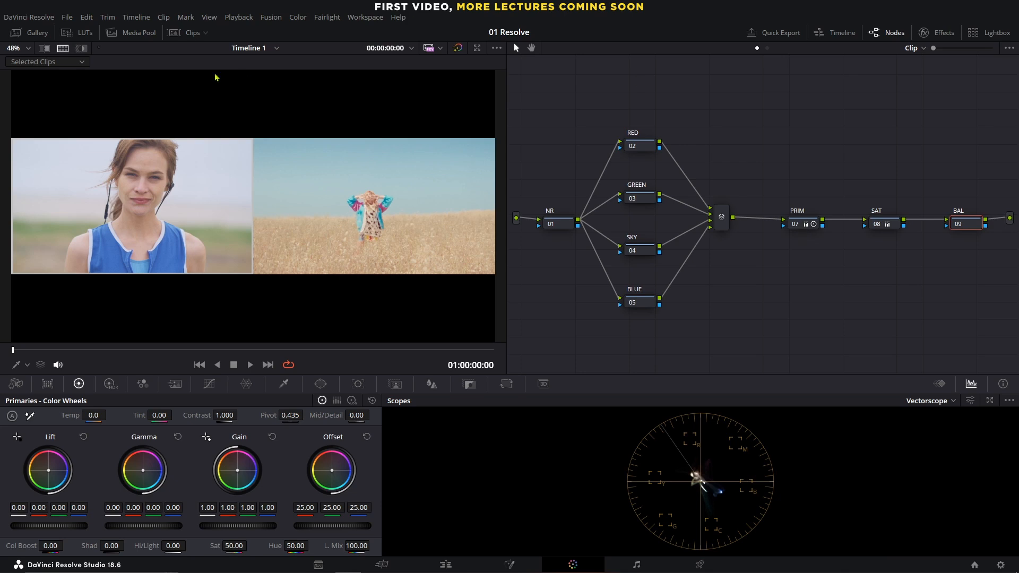
{"action": "left_click", "coordinate": [63, 48]}
{"action": "left_click", "coordinate": [63, 48]}
{"action": "double_click", "coordinate": [315, 164]}
{"action": "left_click", "coordinate": [63, 48]}
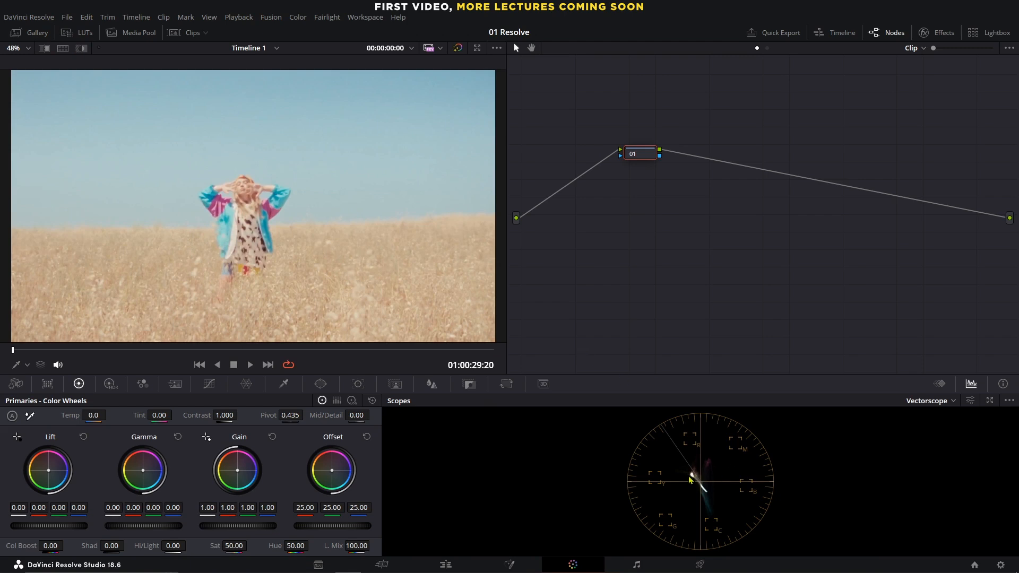
Examine the vectorscope traces of the reference stills and compare them with the first clip's trace
{"action": "scroll", "coordinate": [321, 295], "scroll_direction": "down", "scroll_amount": 1}
{"action": "left_click", "coordinate": [183, 33]}
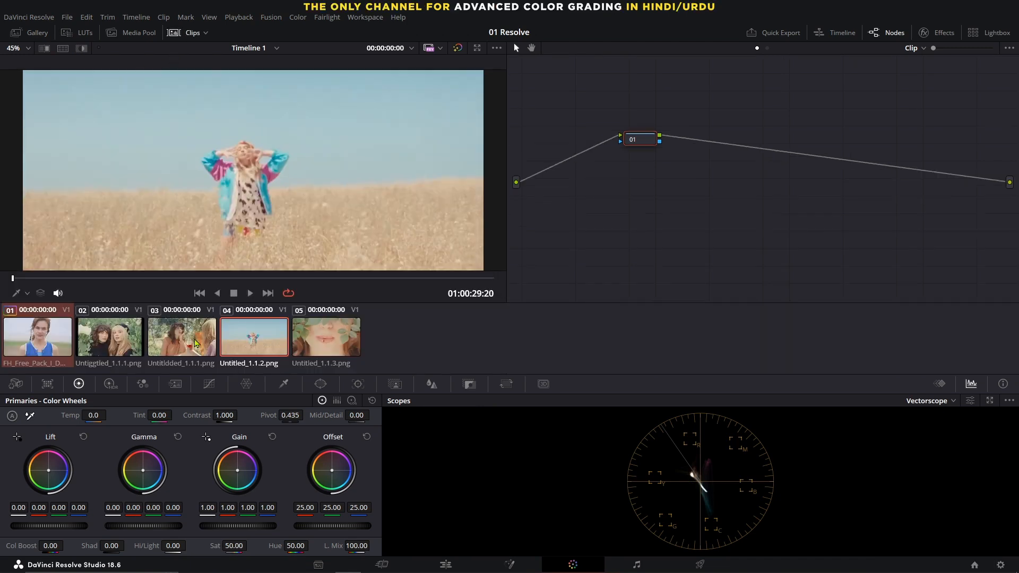
{"action": "left_click", "coordinate": [196, 343]}
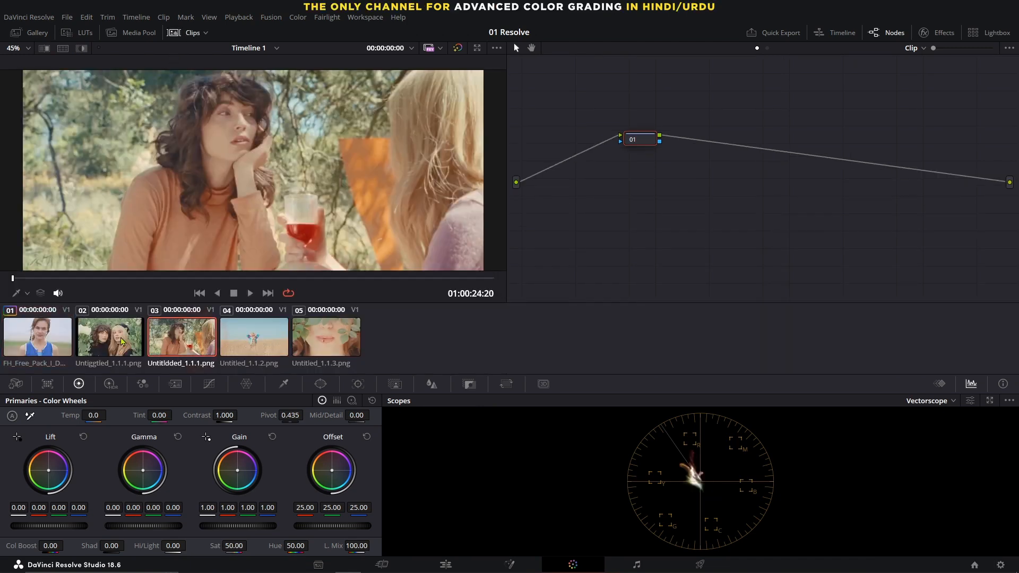
{"action": "left_click", "coordinate": [122, 341]}
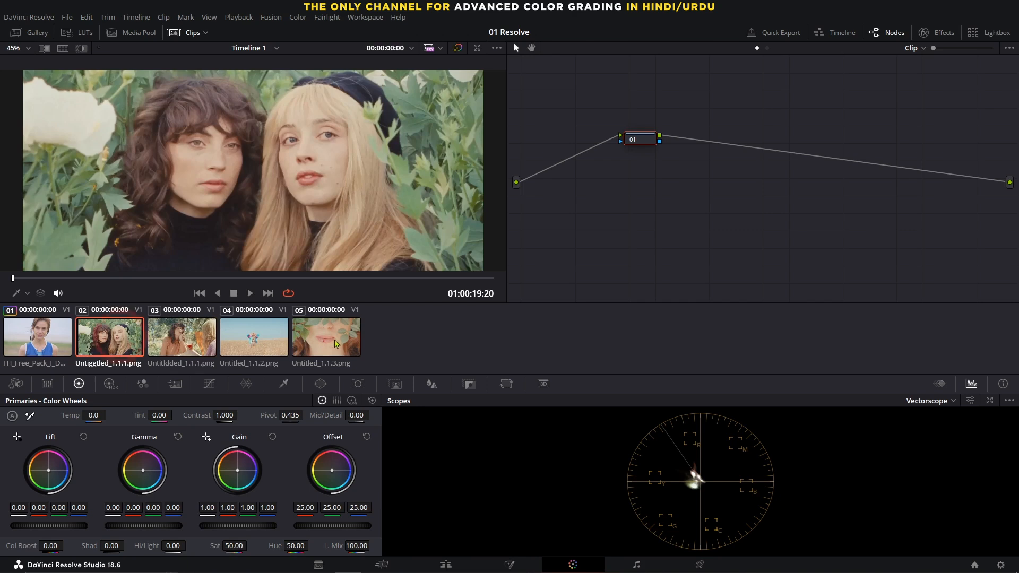
{"action": "left_click", "coordinate": [336, 343]}
{"action": "scroll", "coordinate": [156, 343], "scroll_direction": "down", "scroll_amount": 1}
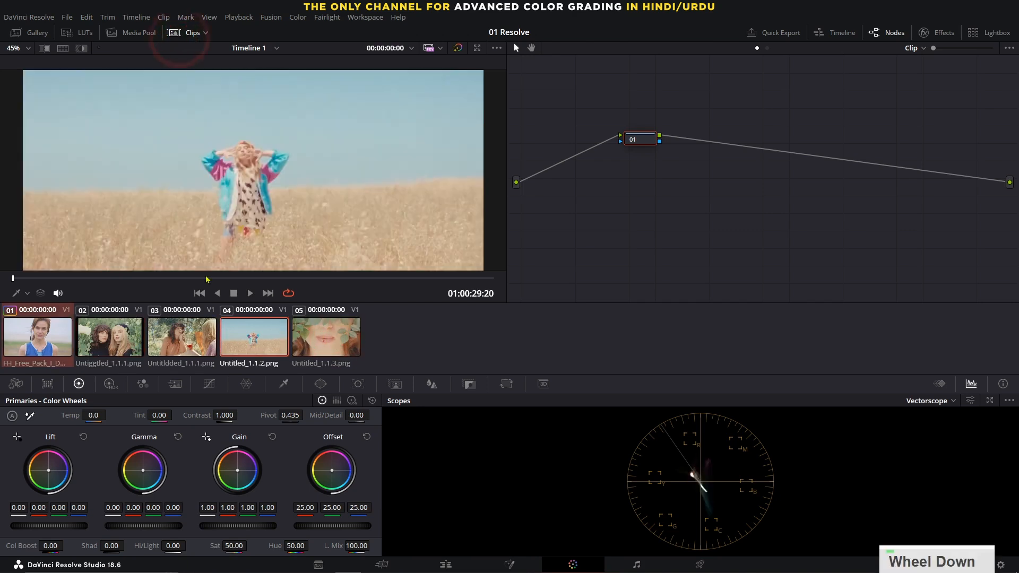
{"action": "left_click", "coordinate": [197, 344]}
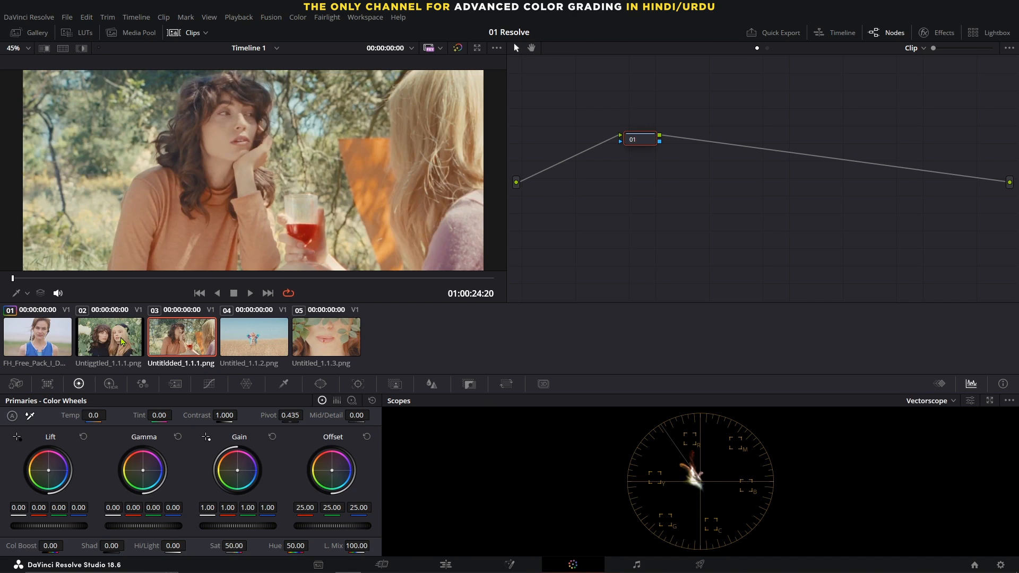
{"action": "scroll", "coordinate": [122, 341], "scroll_direction": "down", "scroll_amount": 3}
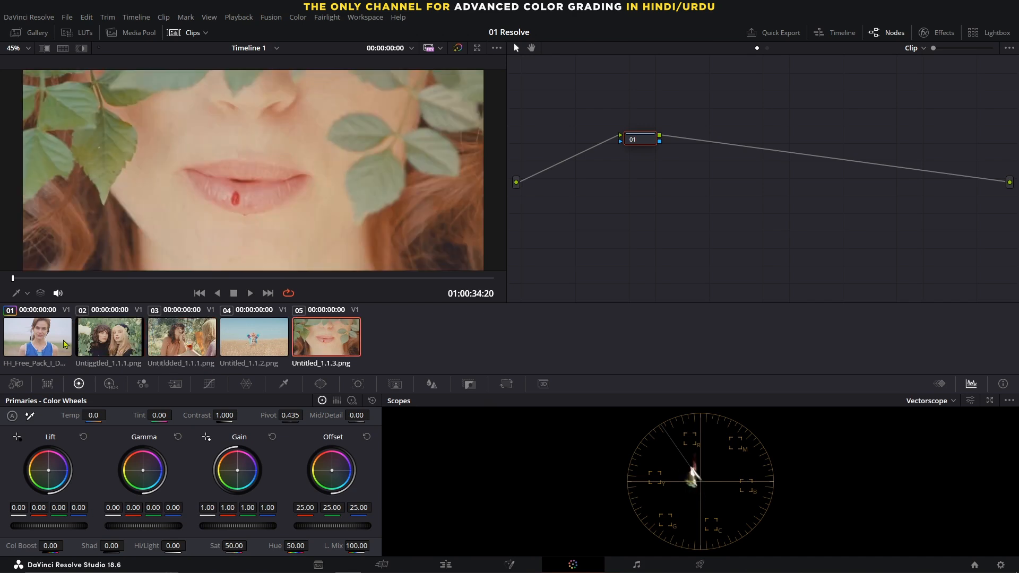
{"action": "left_click", "coordinate": [63, 344]}
{"action": "left_click", "coordinate": [261, 343], "text": "ctrl"}
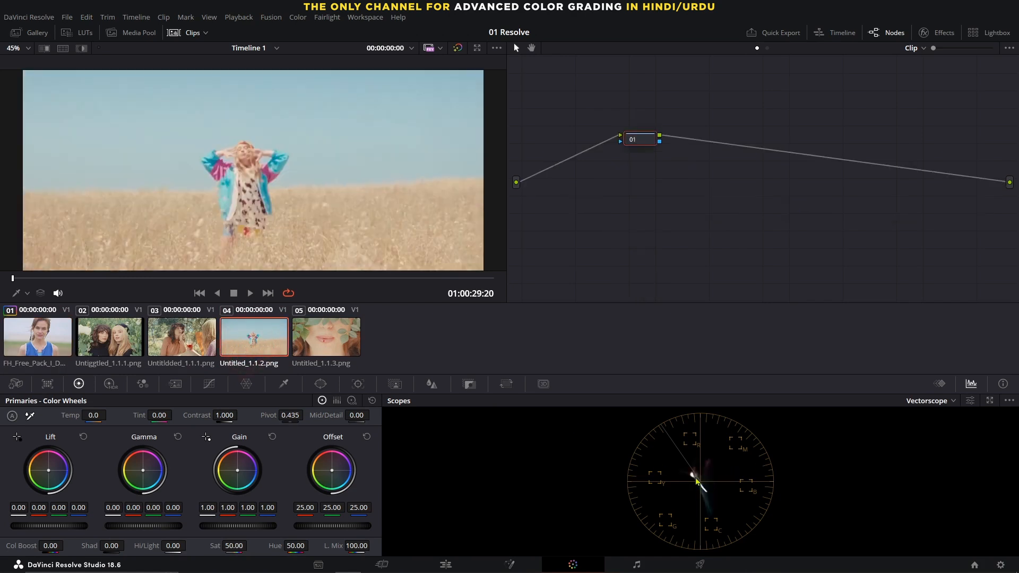
Try shifting the Offset color balance on the first clip's BAL node, and reset the wheel
{"action": "left_click", "coordinate": [42, 348]}
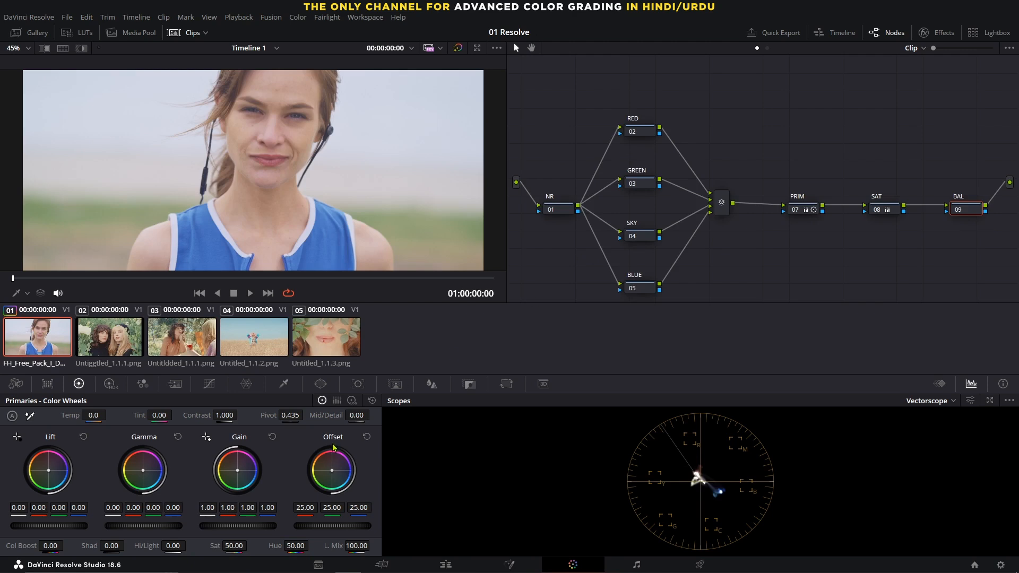
{"action": "left_click_drag", "start_coordinate": [338, 465], "coordinate": [343, 468]}
{"action": "double_click", "coordinate": [334, 474]}
{"action": "left_click", "coordinate": [565, 98]}
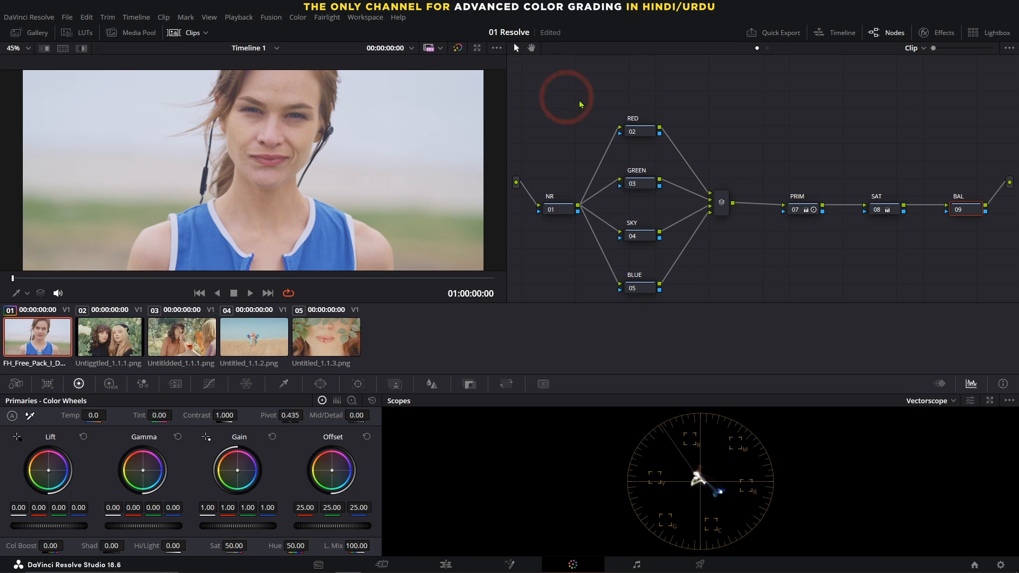
Check the full printer light controls, and use them to lower the BAL node's Offset to 23 green and 17 blue
{"action": "left_click", "coordinate": [297, 19]}
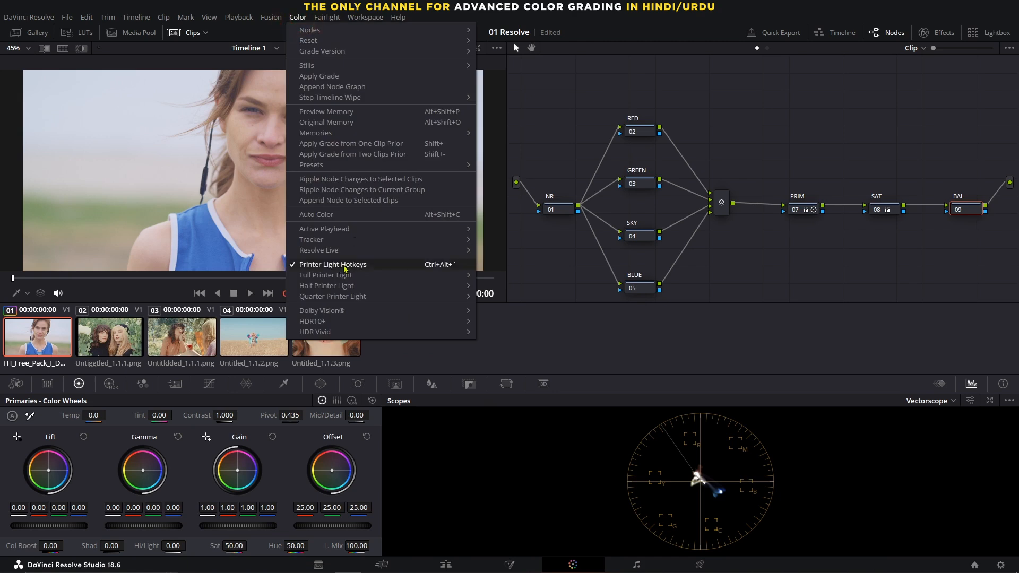
{"action": "mouse_move", "coordinate": [349, 279]}
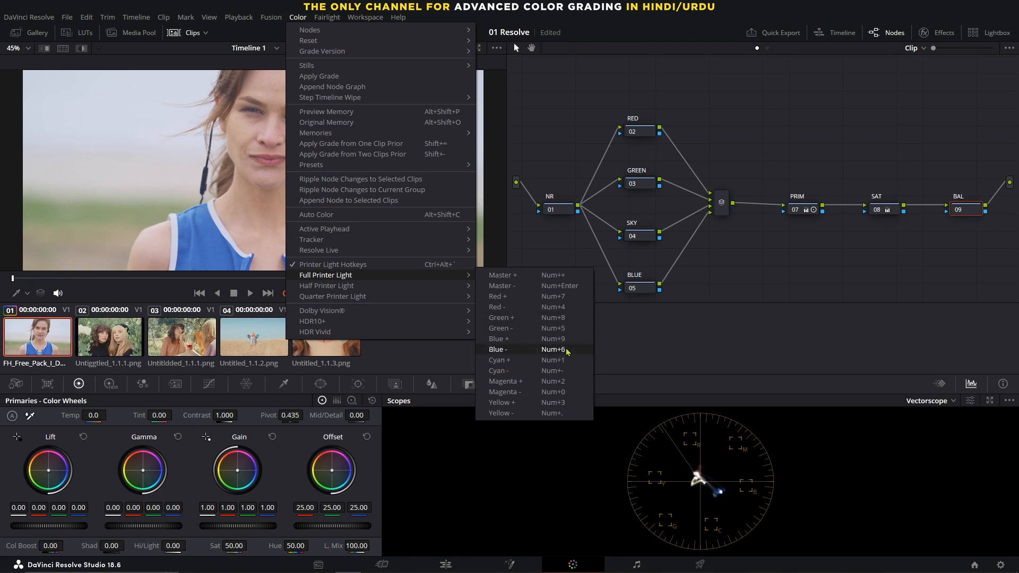
{"action": "key", "text": "Escape"}
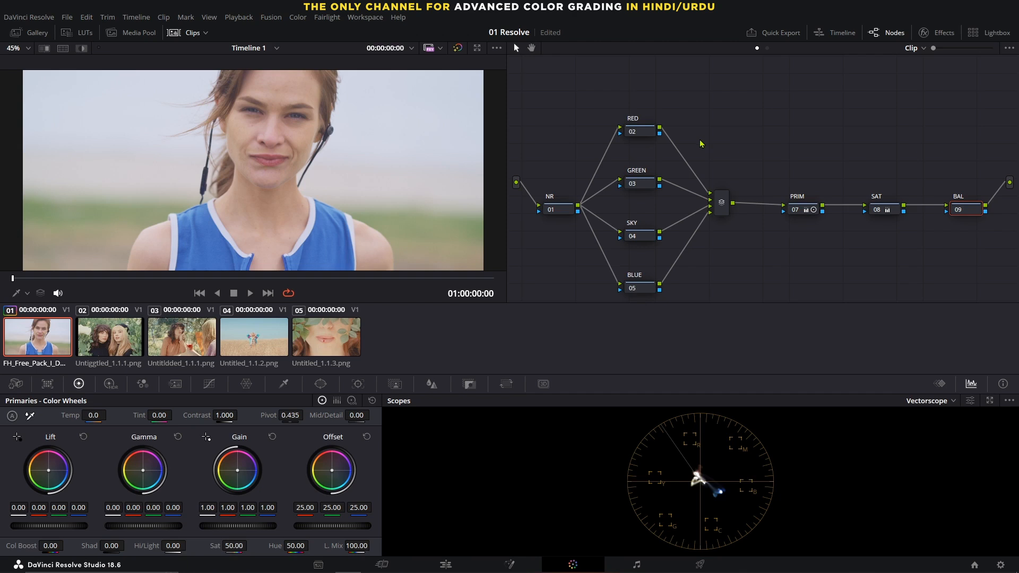
{"action": "key", "text": "5"}
{"action": "key", "text": "5"}
{"action": "key", "text": "6"}
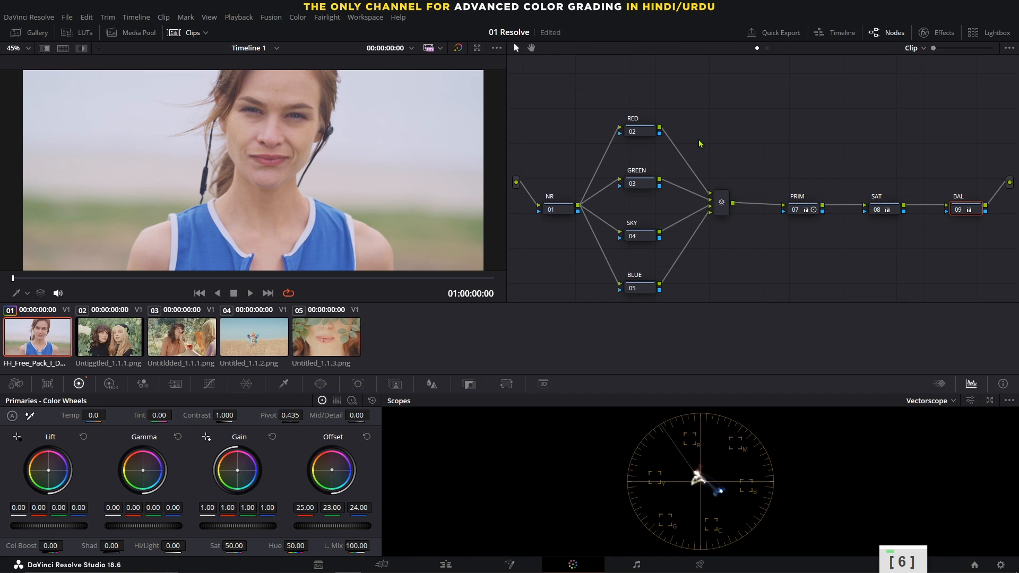
{"action": "key", "text": "6"}
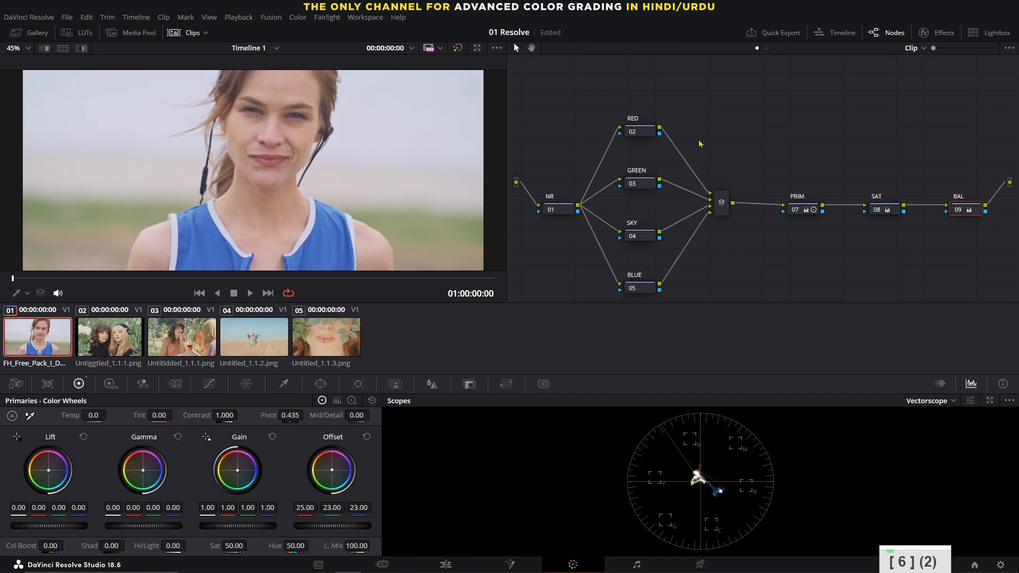
{"action": "key", "text": "6"}
{"action": "key", "text": "6"}
{"action": "key", "text": "6"}
{"action": "key", "text": "6"}
{"action": "key", "text": "6"}
{"action": "key", "text": "6"}
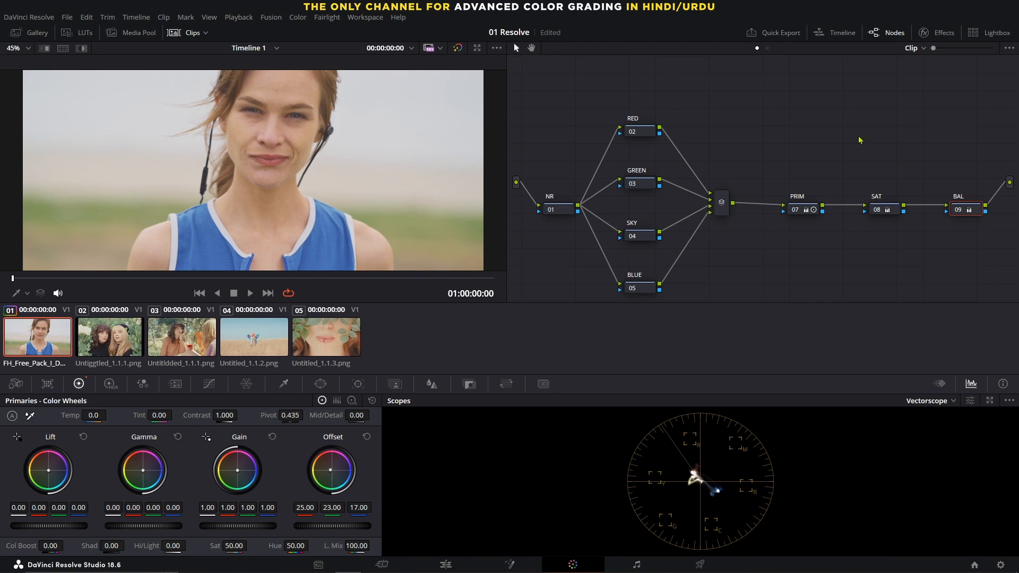
Compare the BAL node enabled and bypassed, and check the portrait's vectorscope trace against the wheat field still
{"action": "left_click", "coordinate": [964, 211]}
{"action": "left_click", "coordinate": [960, 213]}
{"action": "left_click", "coordinate": [957, 212]}
{"action": "left_click", "coordinate": [957, 212]}
{"action": "left_click", "coordinate": [268, 341]}
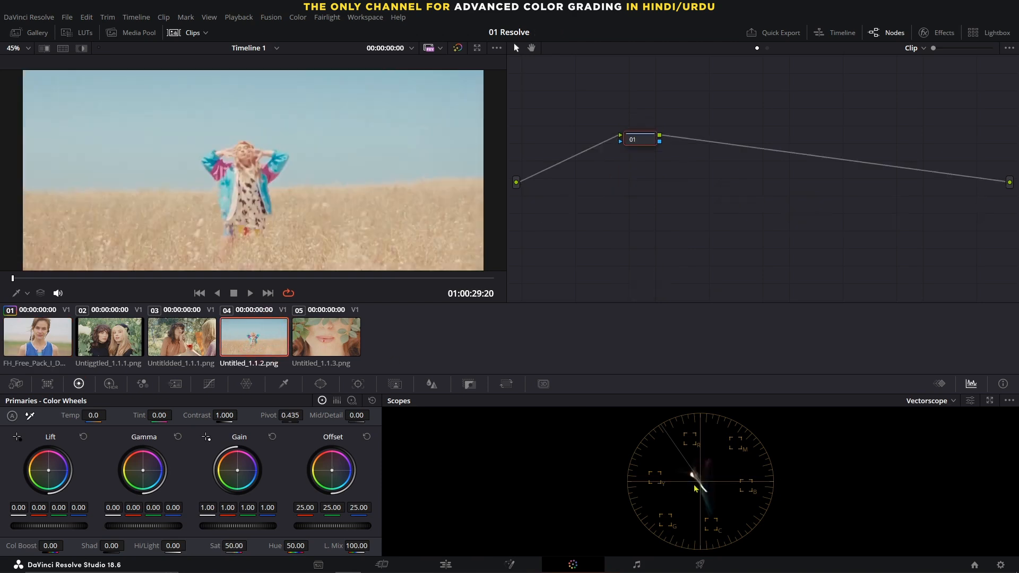
{"action": "left_click", "coordinate": [56, 340]}
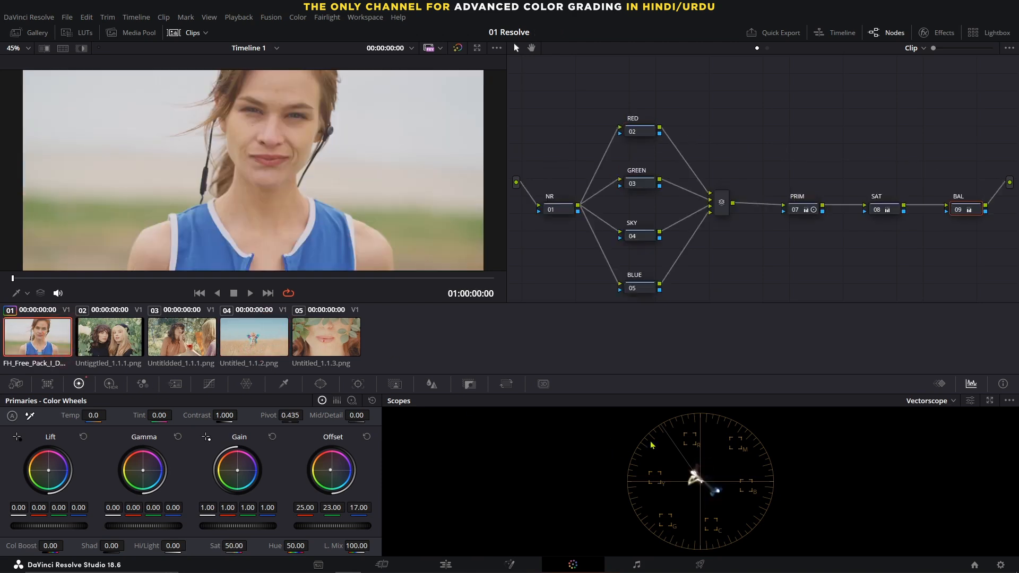
{"action": "left_click", "coordinate": [956, 210]}
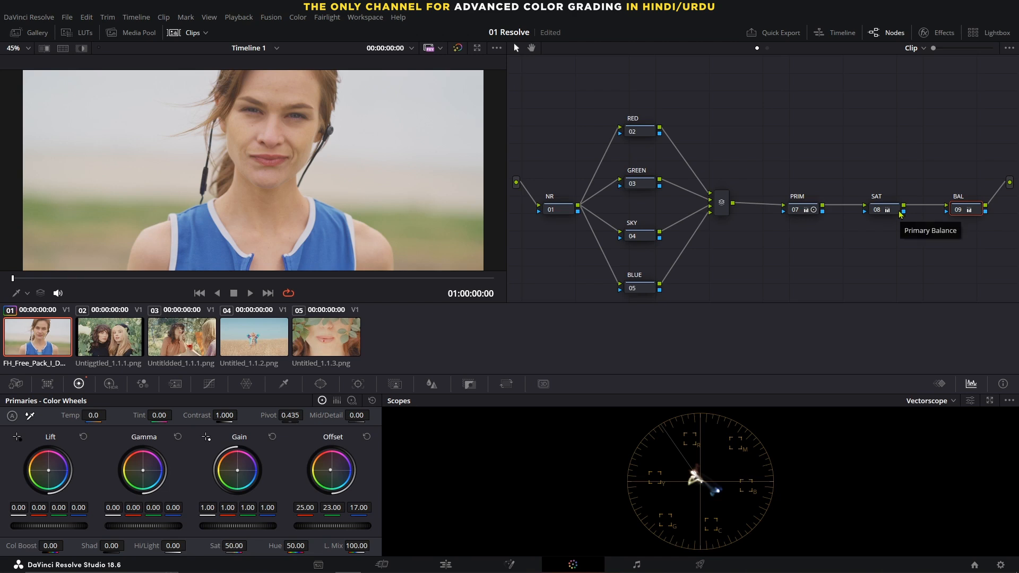
Show the full portrait clip in a split screen of selected clips beside the close-up lips still
{"action": "scroll", "coordinate": [333, 208], "scroll_direction": "down", "scroll_amount": 6}
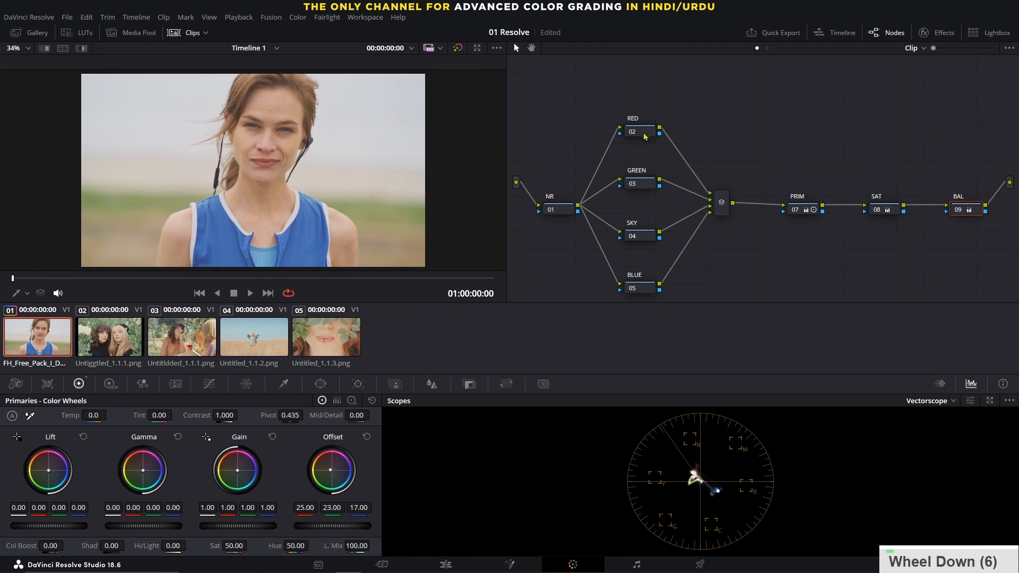
{"action": "left_click", "coordinate": [295, 348], "text": "ctrl"}
{"action": "left_click", "coordinate": [63, 49]}
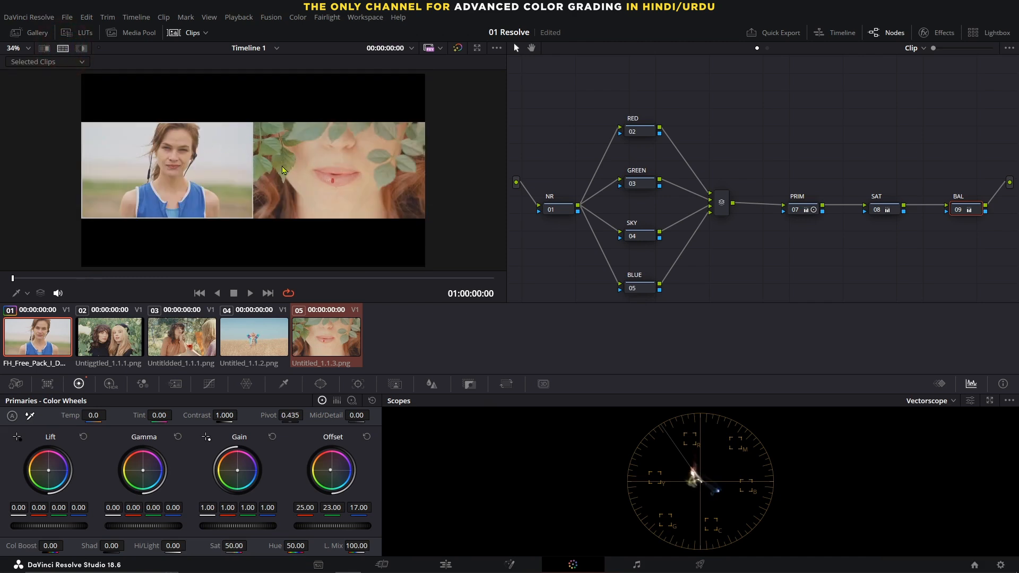
On the RED node, raise the red hue rotation to about 4.85 in the Hue Vs Hue curve and compare with the node bypassed
{"action": "left_click", "coordinate": [643, 131]}
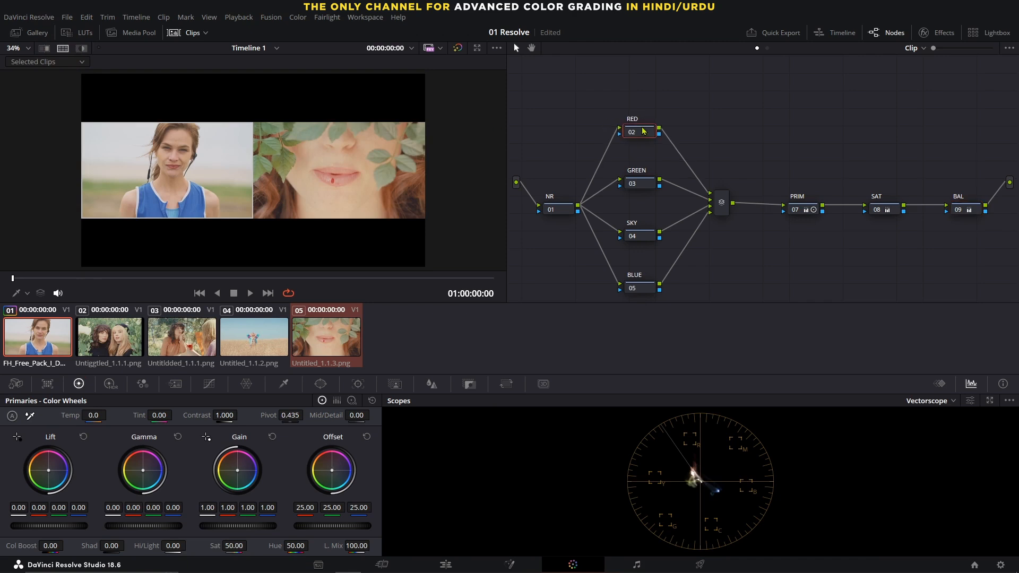
{"action": "left_click", "coordinate": [209, 384]}
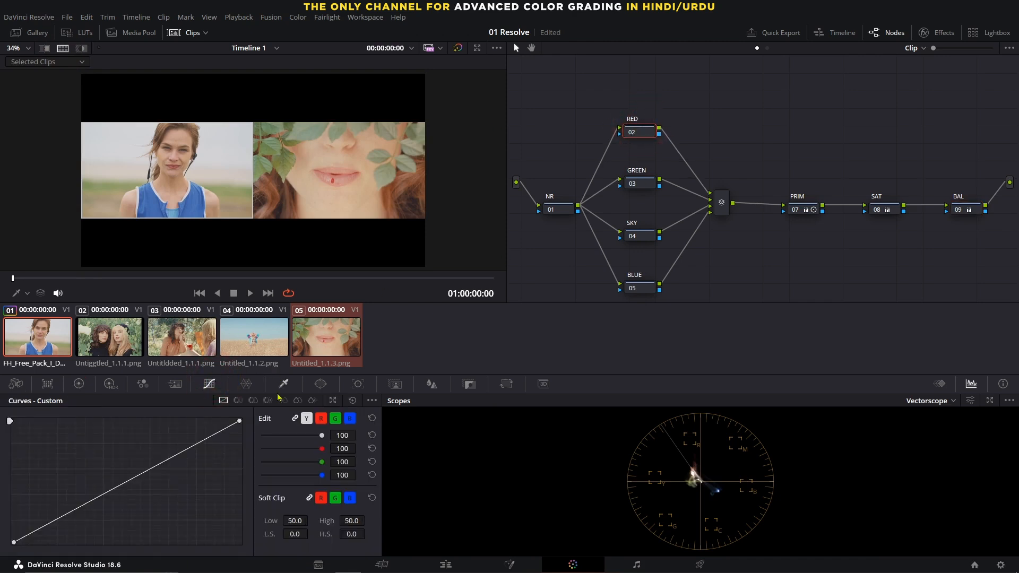
{"action": "left_click", "coordinate": [239, 401]}
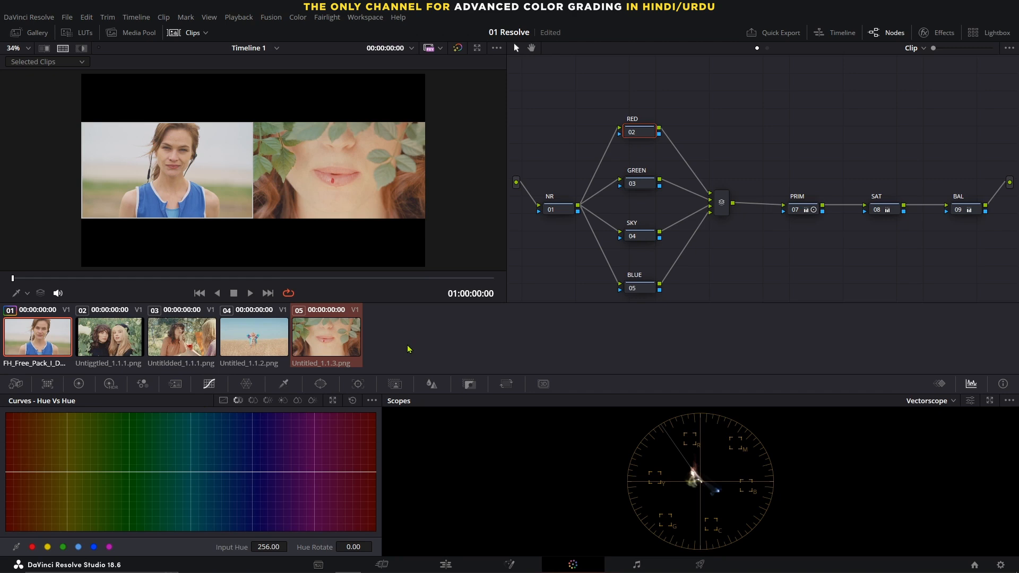
{"action": "left_click", "coordinate": [33, 547]}
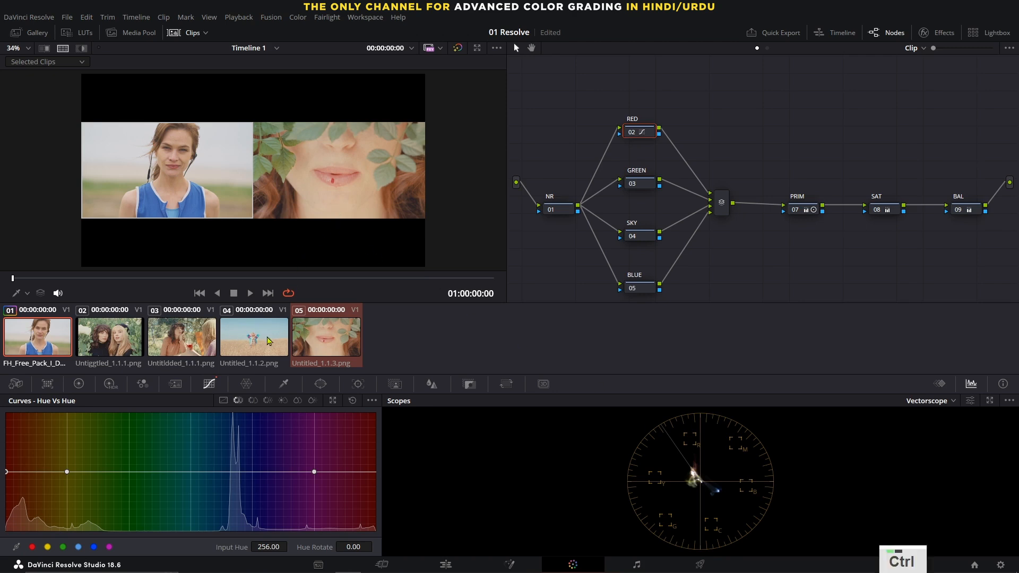
{"action": "left_click", "coordinate": [236, 339], "text": "ctrl"}
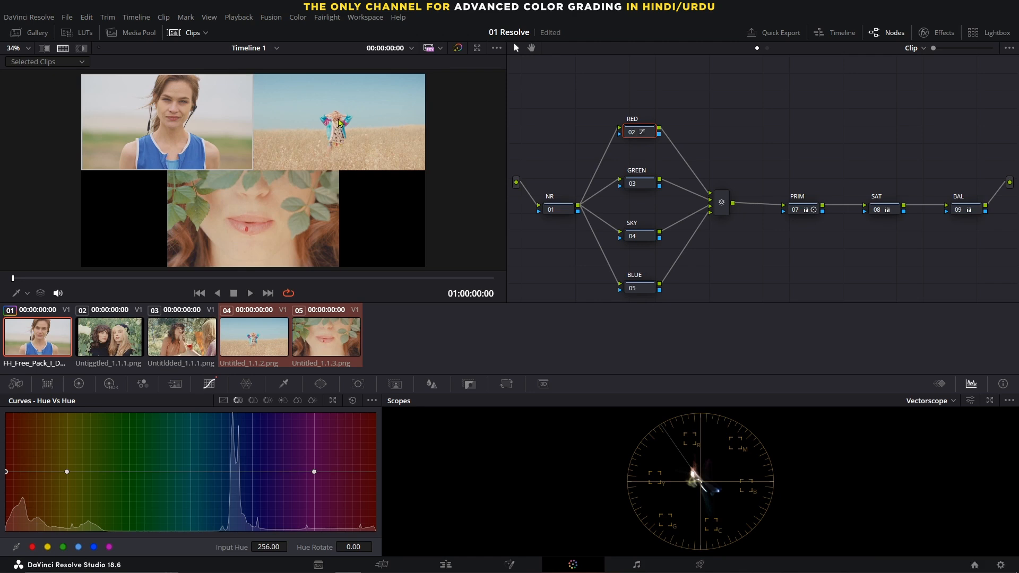
{"action": "left_click", "coordinate": [263, 352], "text": "ctrl"}
{"action": "left_click_drag", "start_coordinate": [350, 547], "coordinate": [387, 546]}
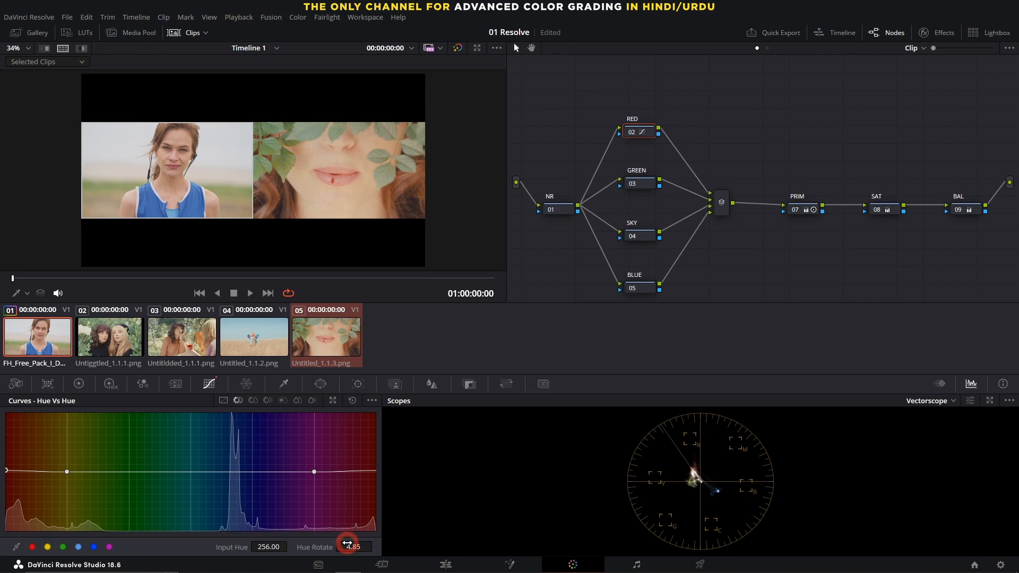
{"action": "left_click", "coordinate": [630, 133]}
{"action": "left_click", "coordinate": [630, 133]}
Add red control points to the RED node's Hue Vs Sat curve
{"action": "left_click", "coordinate": [253, 400]}
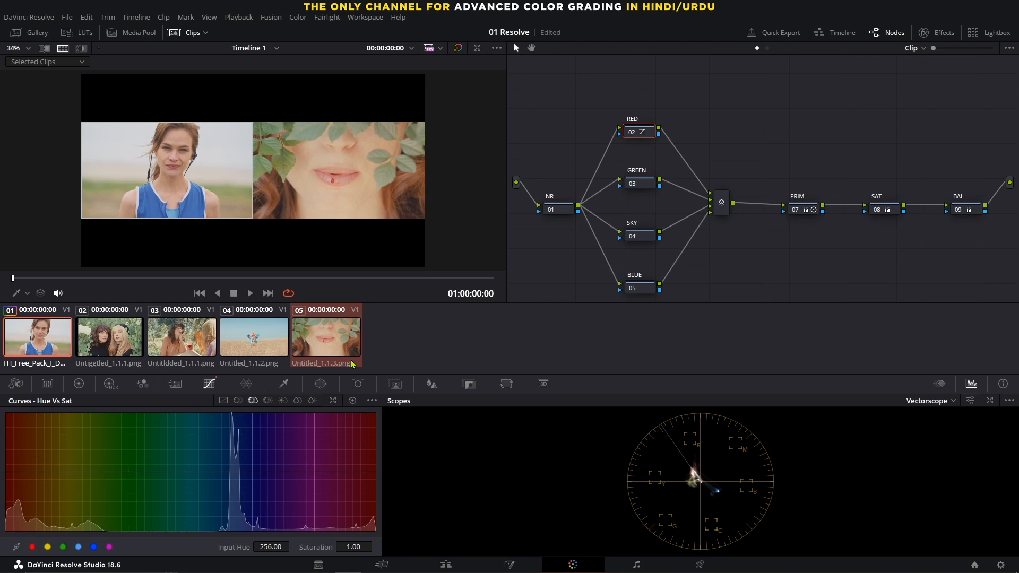
{"action": "left_click", "coordinate": [33, 546]}
{"action": "scroll", "coordinate": [376, 546], "scroll_direction": "up", "scroll_amount": 1}
{"action": "scroll", "coordinate": [375, 545], "scroll_direction": "up", "scroll_amount": 4}
Raise the red Lum Gain to 1.51 in the RED node's Hue Vs Lum curve and compare with the node bypassed
{"action": "left_click", "coordinate": [267, 400]}
{"action": "left_click", "coordinate": [33, 546]}
{"action": "left_click_drag", "start_coordinate": [353, 546], "coordinate": [374, 546]}
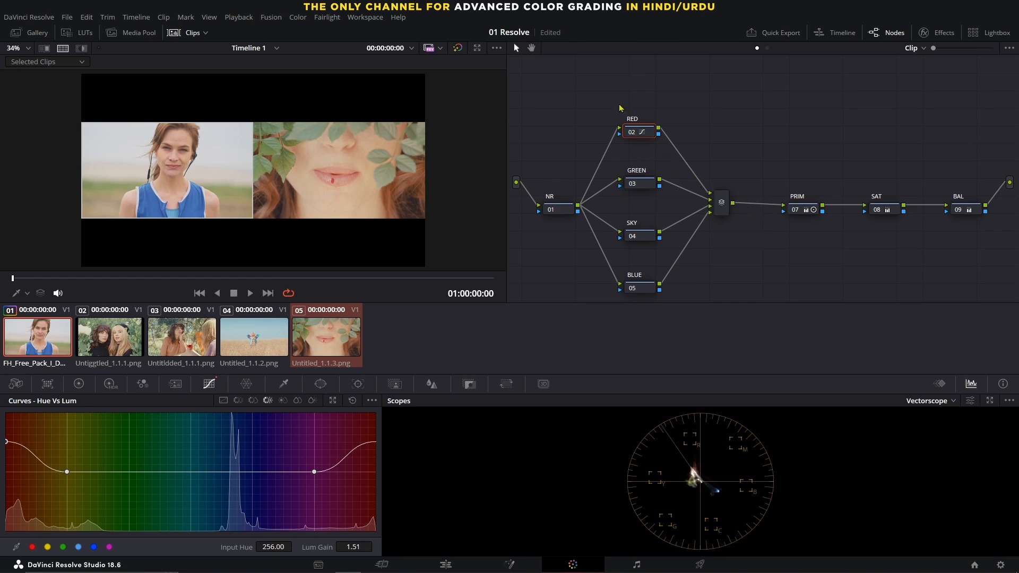
{"action": "left_click", "coordinate": [633, 136]}
{"action": "left_click", "coordinate": [634, 136], "text": "ctrl"}
Replace the lips still with the wheat field still in the split screen and compare the RED node's effect against it
{"action": "left_click", "coordinate": [327, 337], "text": "ctrl"}
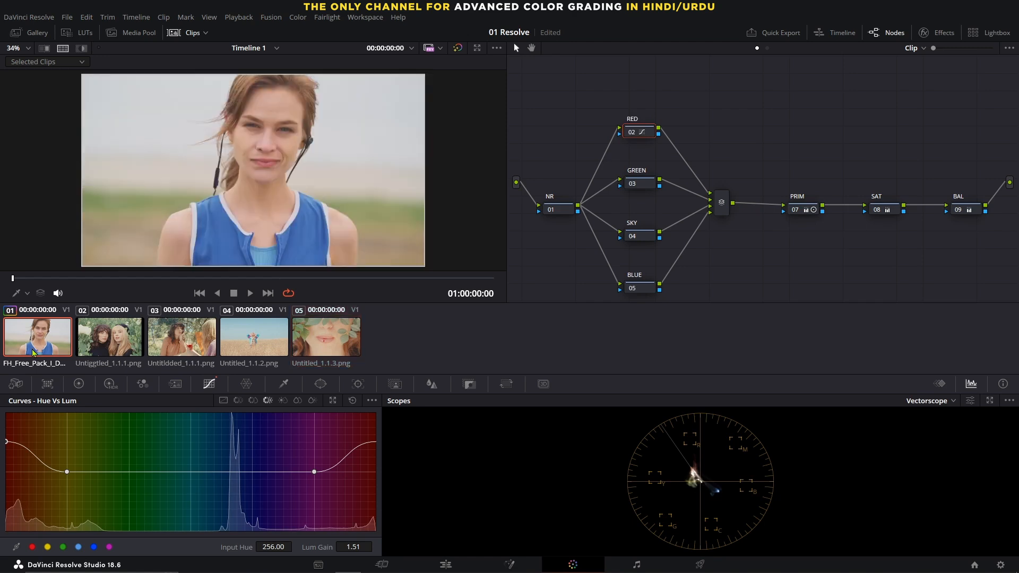
{"action": "left_click", "coordinate": [267, 347], "text": "ctrl"}
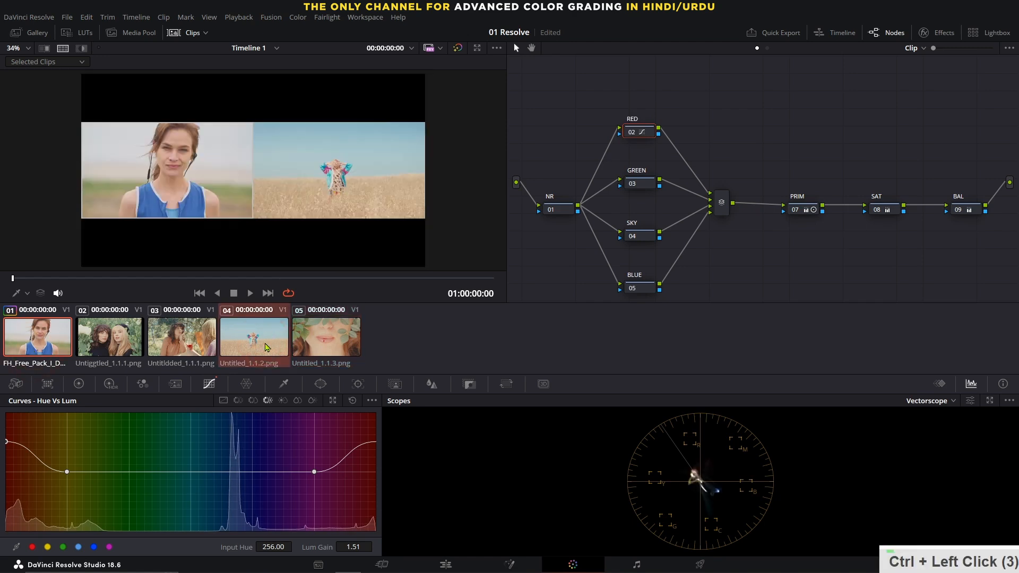
{"action": "left_click", "coordinate": [631, 135]}
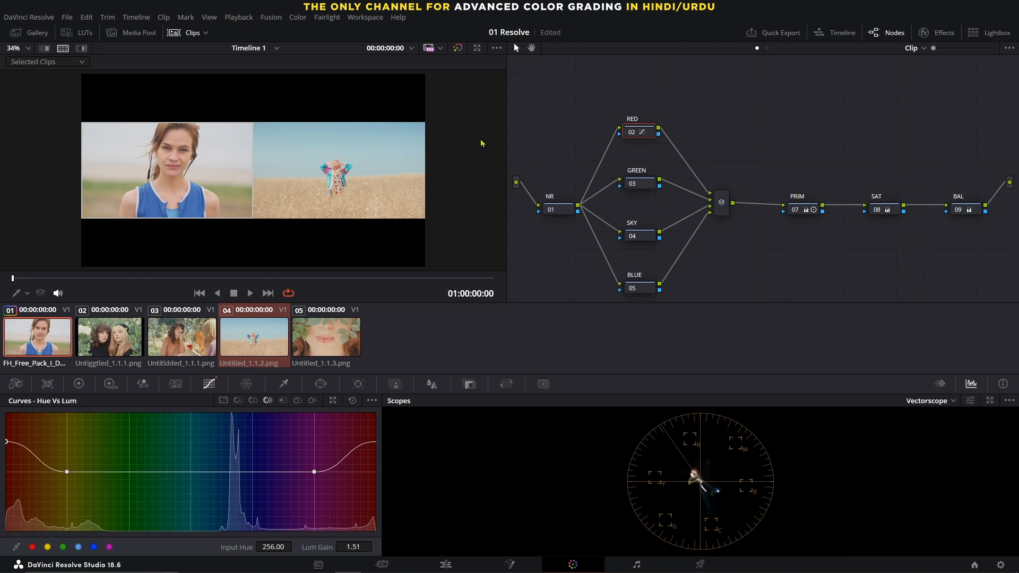
Select the GREEN node, examine the greens in both outdoor two-women stills on the vectorscope, and return to the portrait clip
{"action": "left_click", "coordinate": [644, 185]}
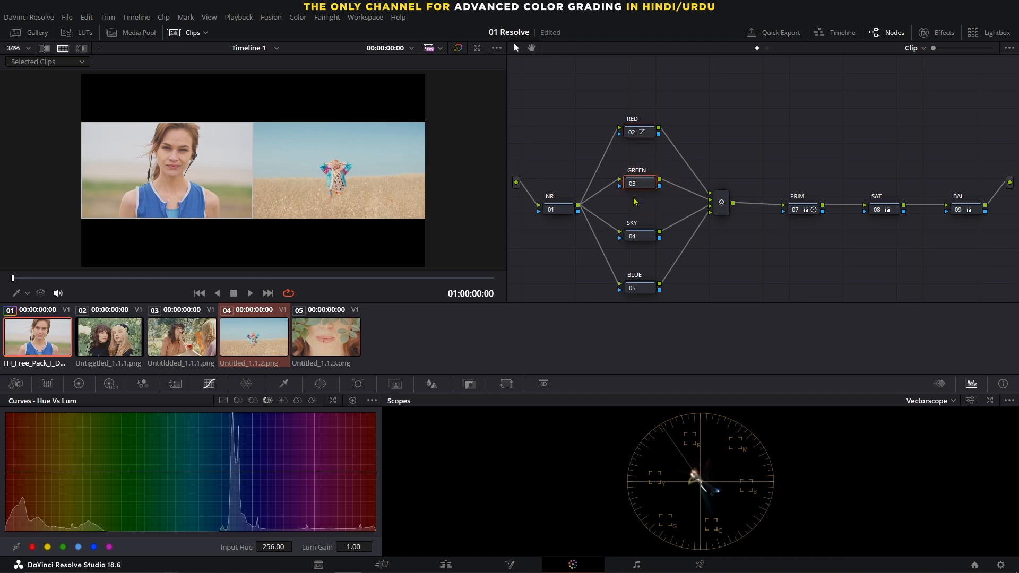
{"action": "left_click", "coordinate": [67, 350]}
{"action": "double_click", "coordinate": [114, 342]}
{"action": "left_click", "coordinate": [29, 337]}
{"action": "left_click", "coordinate": [129, 331]}
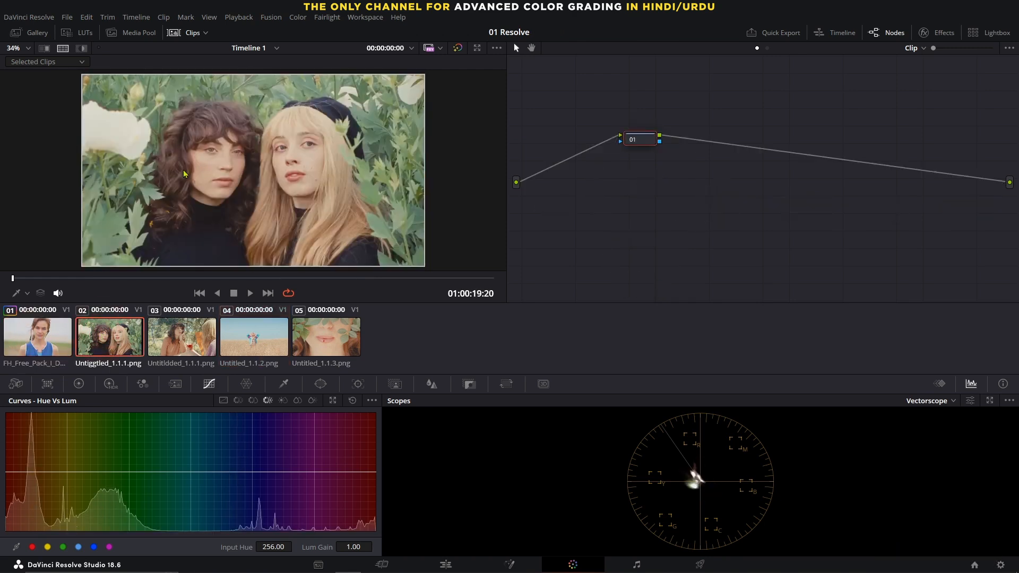
{"action": "key", "text": "ctrl+1"}
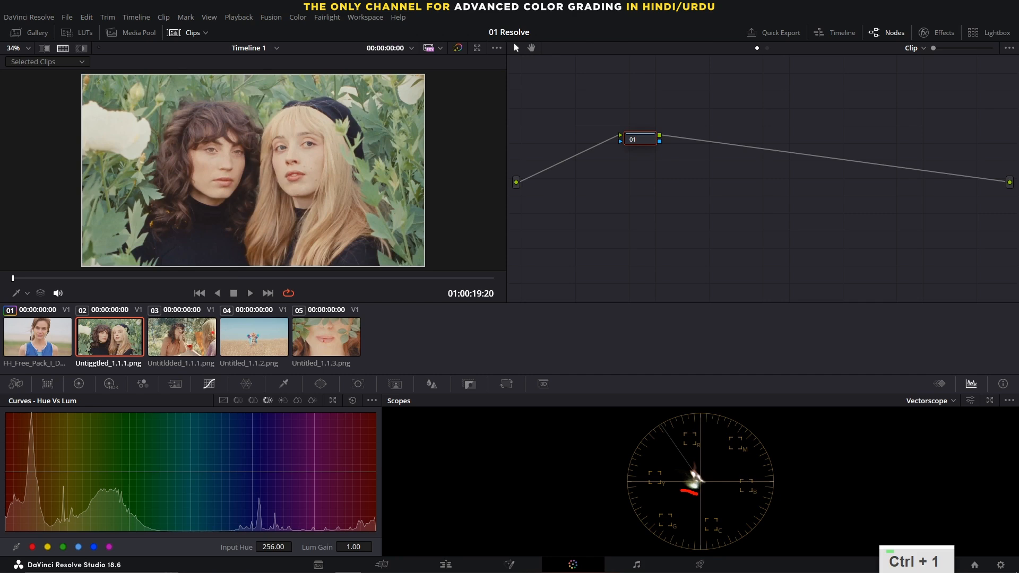
{"action": "key", "text": "Escape"}
{"action": "left_click", "coordinate": [185, 339]}
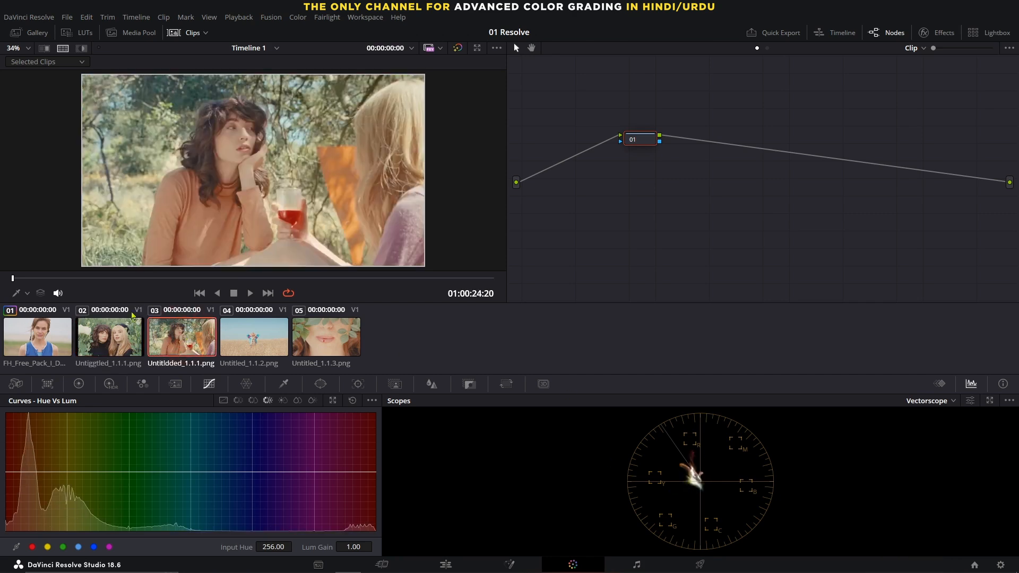
{"action": "left_click", "coordinate": [45, 347]}
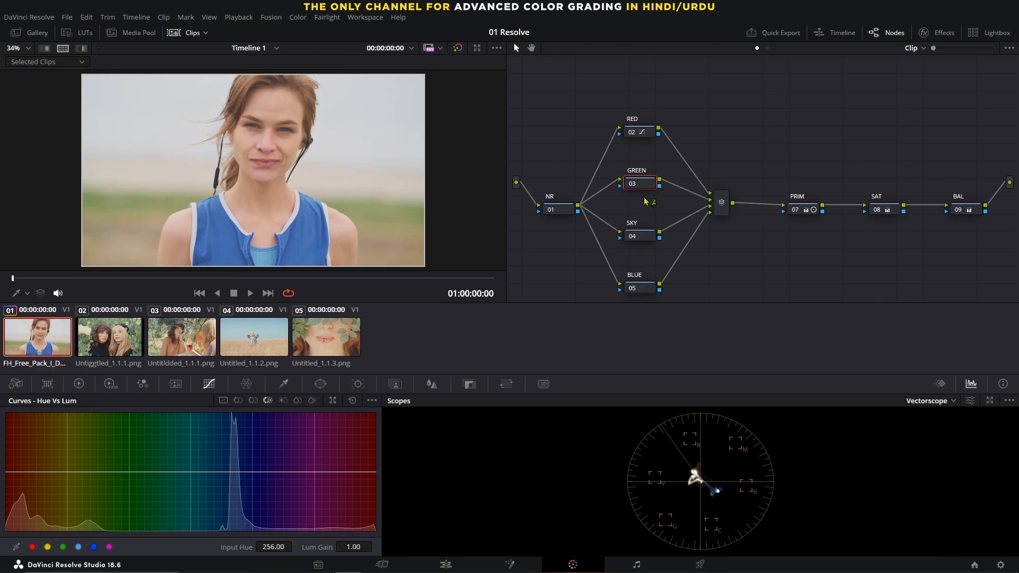
With the portrait beside the second clip in split screen, set the GREEN node's green hue rotation to 29.30 in the Hue Vs Hue curve
{"action": "left_click", "coordinate": [237, 400]}
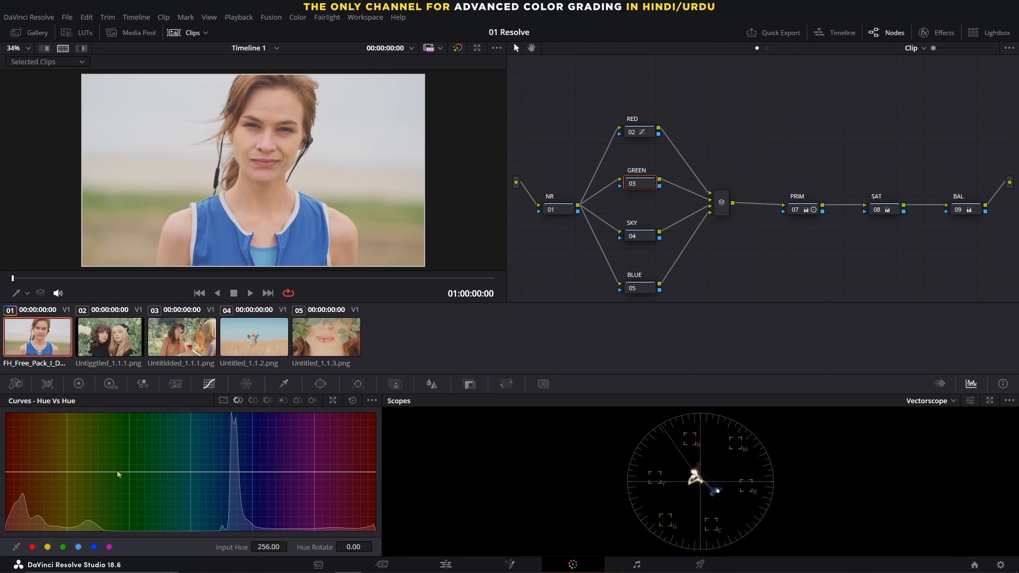
{"action": "left_click", "coordinate": [121, 342], "text": "ctrl"}
{"action": "left_click", "coordinate": [114, 342], "text": "ctrl"}
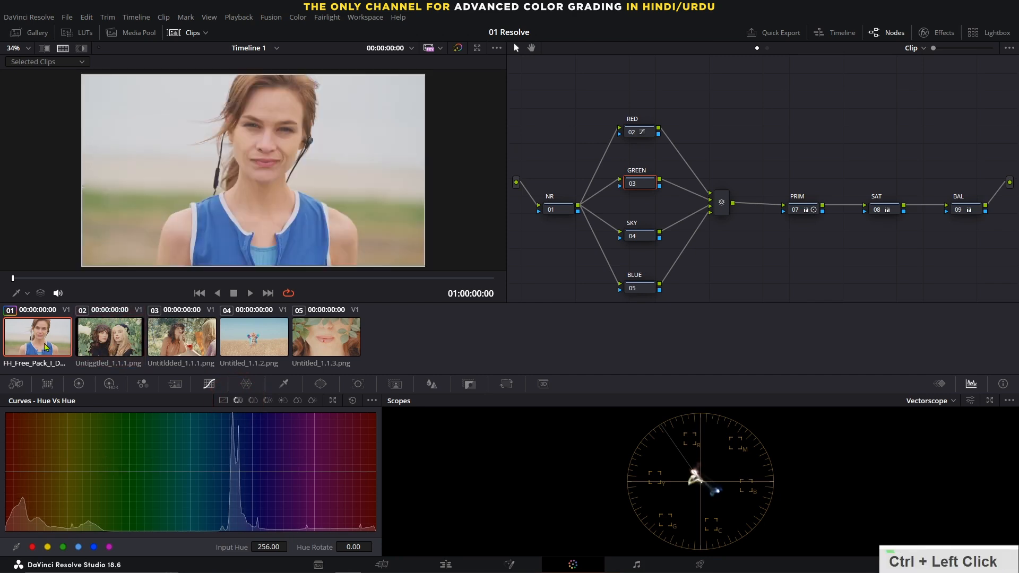
{"action": "left_click", "coordinate": [110, 341], "text": "ctrl"}
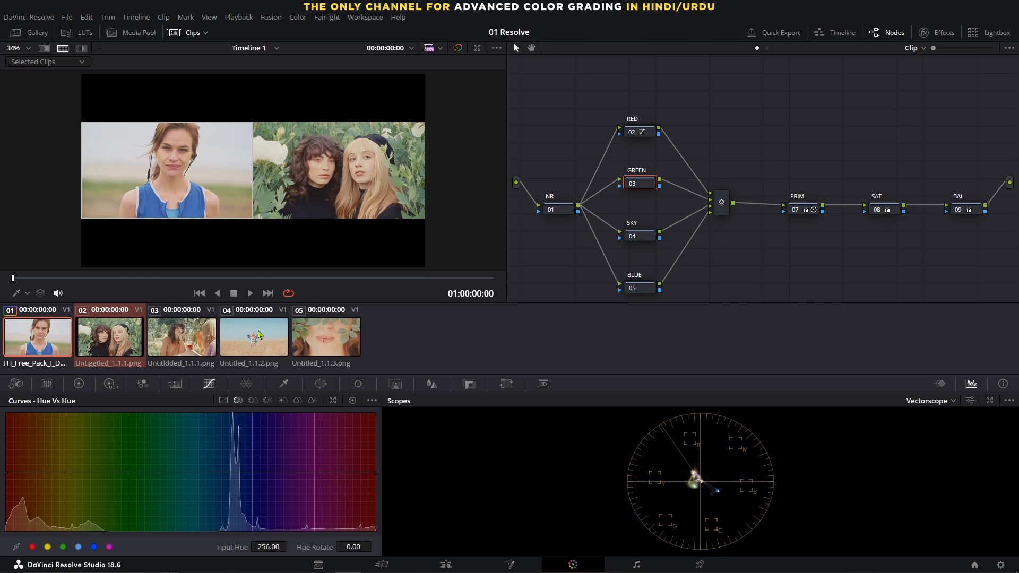
{"action": "left_click", "coordinate": [63, 547]}
{"action": "left_click_drag", "start_coordinate": [354, 546], "coordinate": [531, 547]}
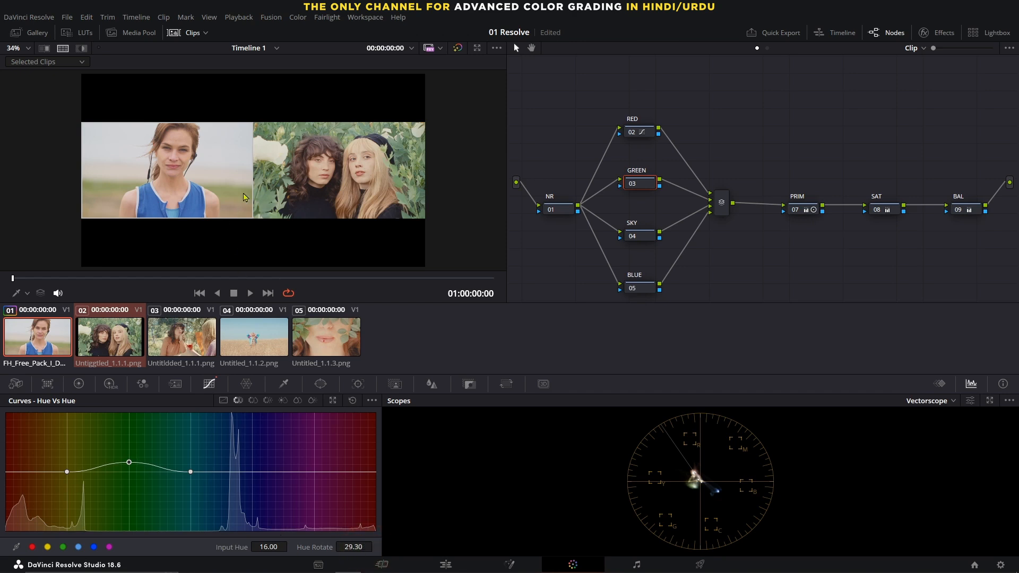
Compare the portrait's background with the GREEN node bypassed and enabled
{"action": "left_click", "coordinate": [636, 183]}
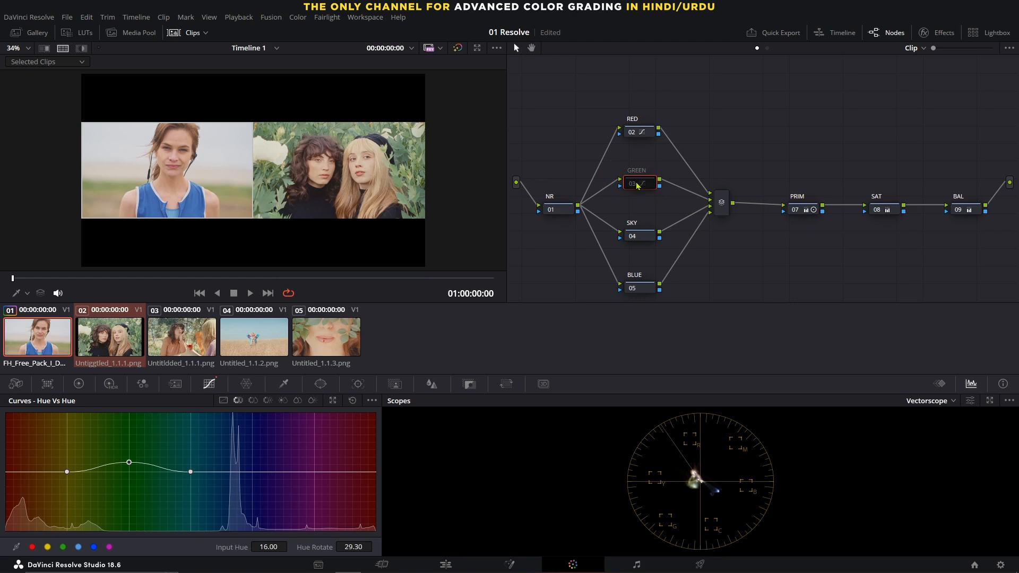
{"action": "left_click", "coordinate": [636, 184]}
{"action": "left_click", "coordinate": [636, 184]}
{"action": "left_click", "coordinate": [636, 183]}
{"action": "left_click", "coordinate": [636, 183]}
Hide the clip thumbnails, enlarge the split screen to 50%, and check the GREEN node's effect once more
{"action": "left_click", "coordinate": [188, 32]}
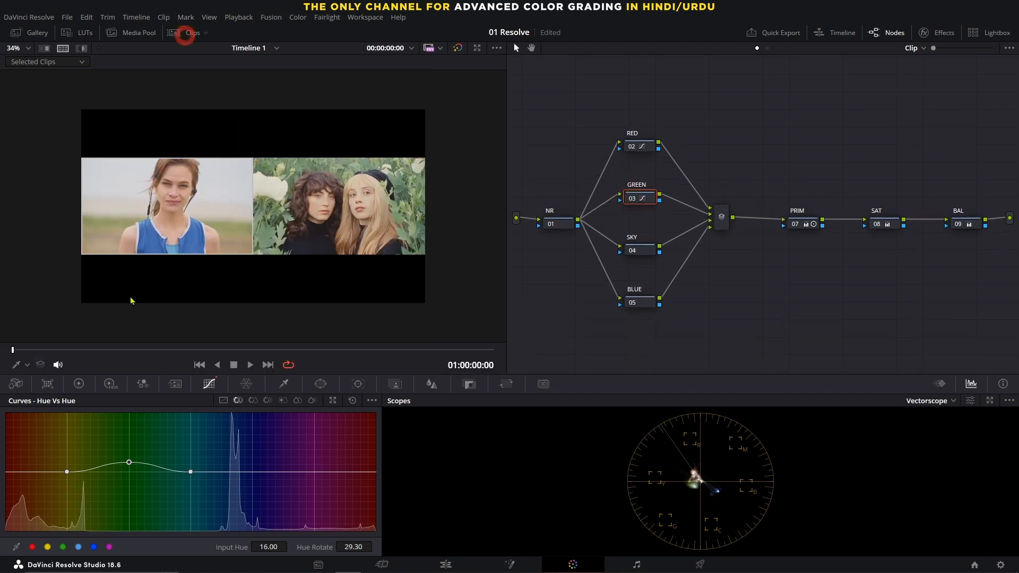
{"action": "scroll", "coordinate": [140, 297], "scroll_direction": "up", "scroll_amount": 8}
{"action": "left_click", "coordinate": [631, 200]}
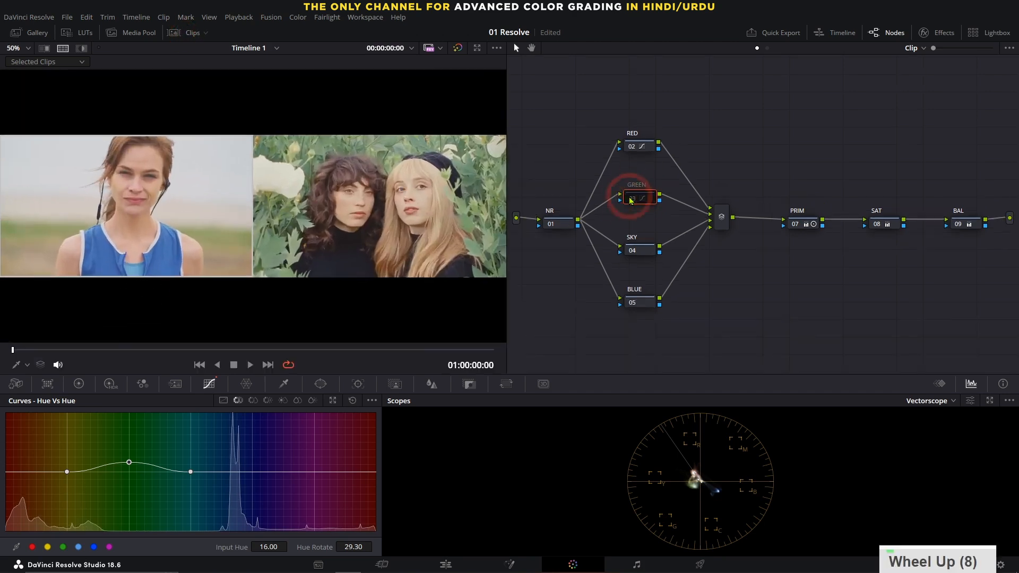
{"action": "left_click", "coordinate": [631, 199]}
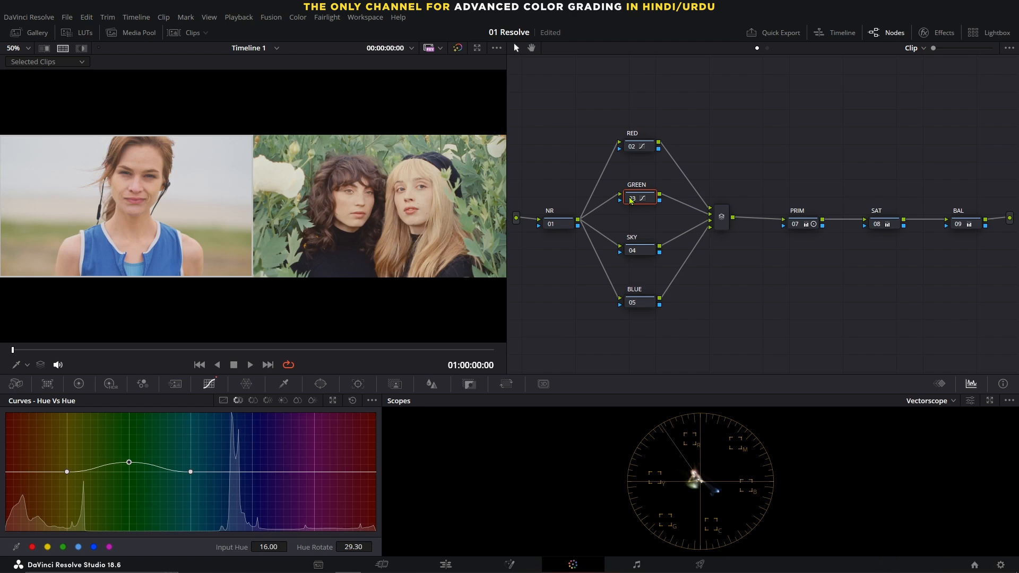
In the GREEN node's Hue Vs Sat curve, set the green saturation to 1.06 and the yellow saturation to 0.93
{"action": "left_click", "coordinate": [630, 200]}
{"action": "left_click", "coordinate": [630, 200]}
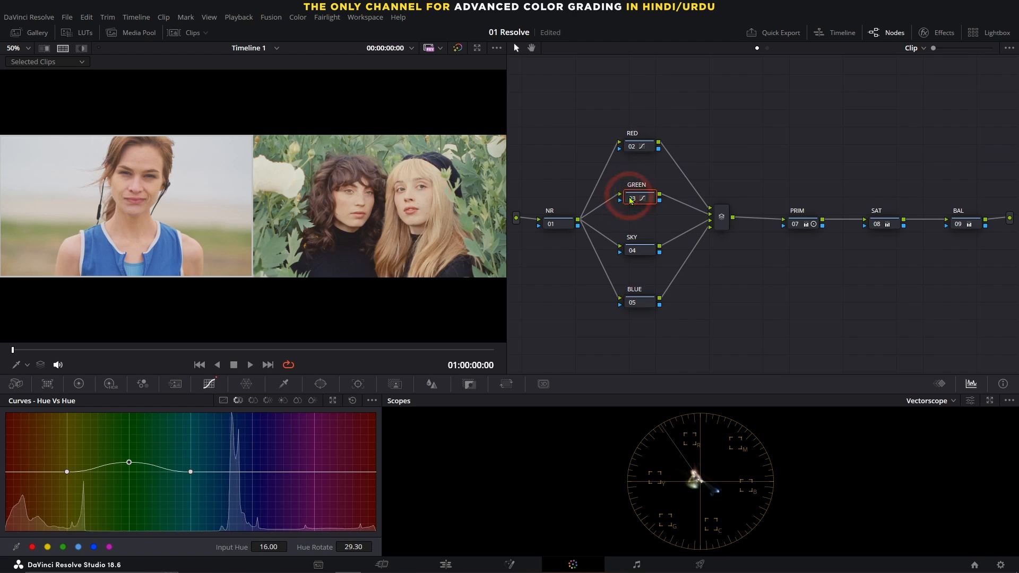
{"action": "left_click", "coordinate": [252, 401]}
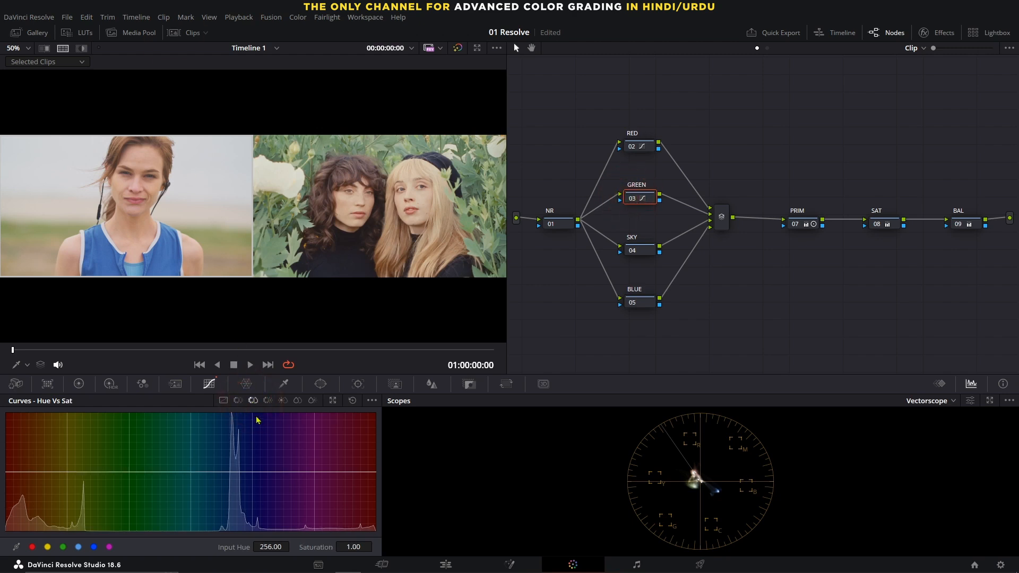
{"action": "left_click", "coordinate": [63, 547]}
{"action": "left_click_drag", "start_coordinate": [342, 544], "coordinate": [355, 544]}
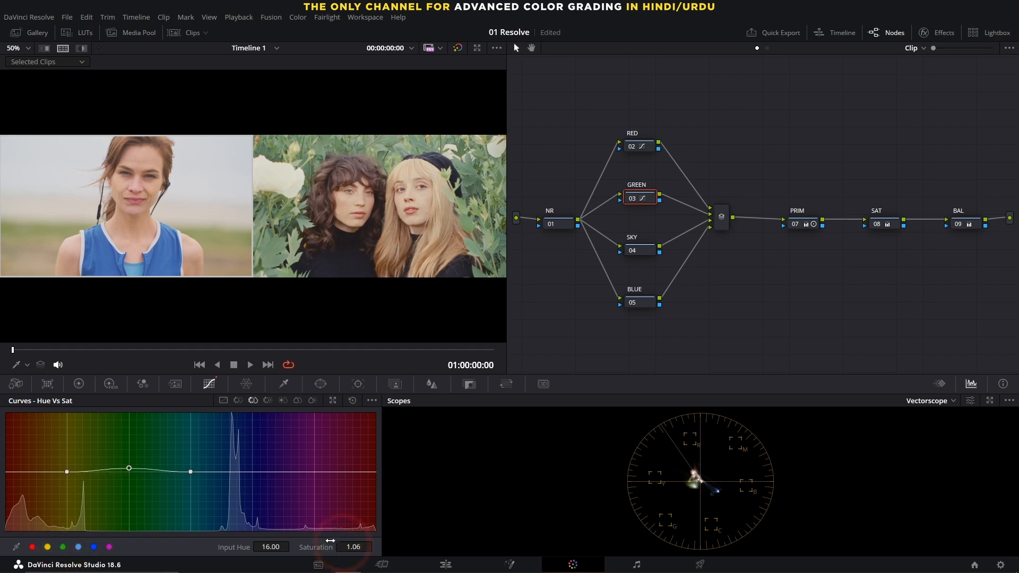
{"action": "left_click", "coordinate": [47, 547]}
{"action": "left_click_drag", "start_coordinate": [350, 545], "coordinate": [324, 546]}
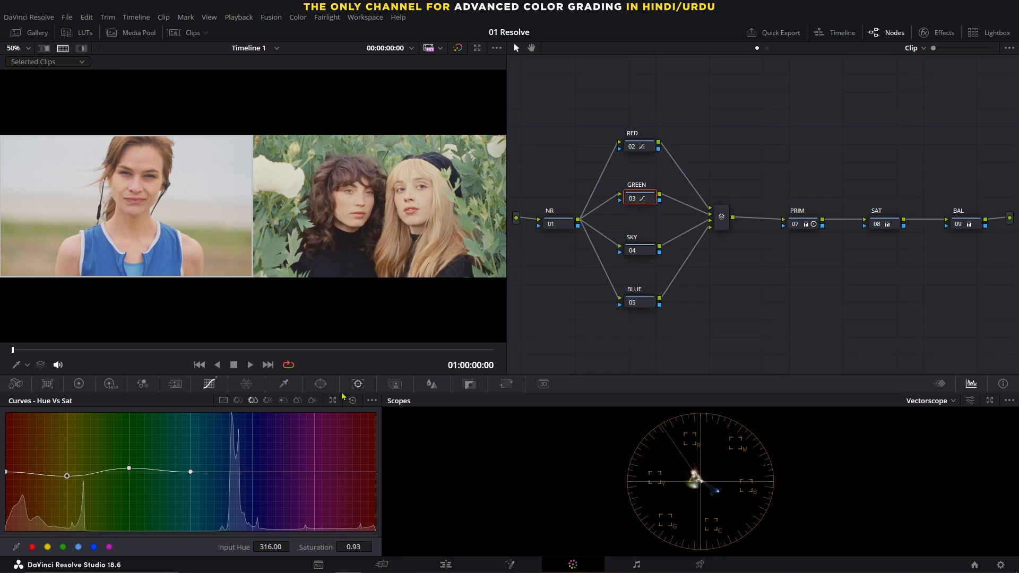
In the GREEN node's Hue Vs Lum curve, set the green lum gain to 1.51 and the yellow lum gain to 1.40
{"action": "left_click", "coordinate": [268, 401]}
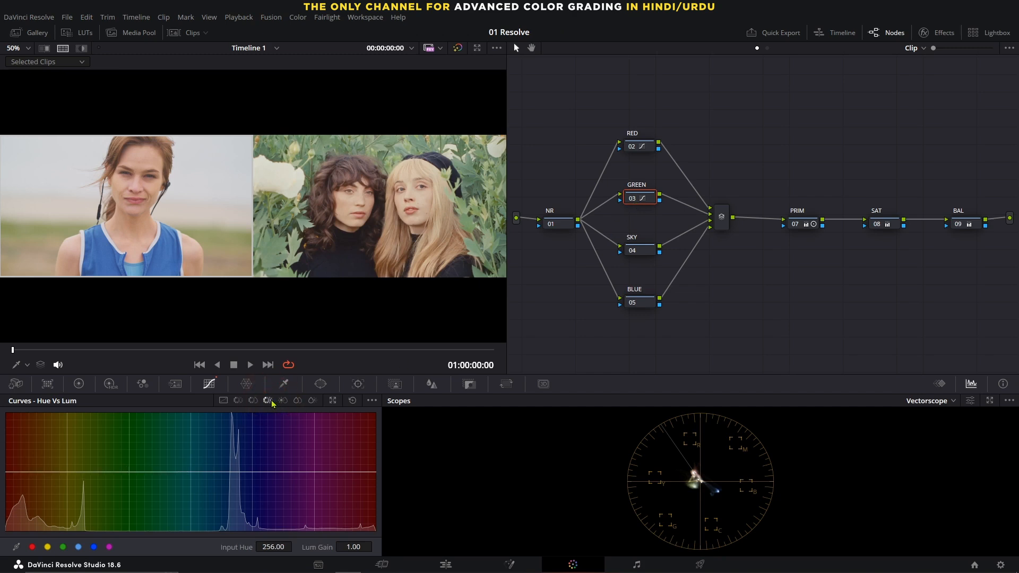
{"action": "left_click", "coordinate": [63, 546]}
{"action": "left_click_drag", "start_coordinate": [357, 544], "coordinate": [357, 544]}
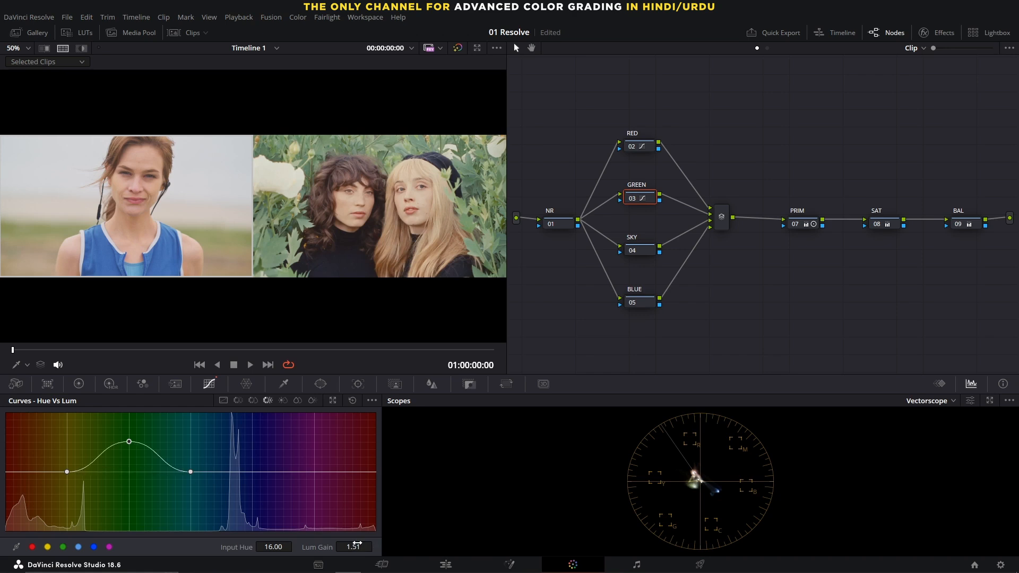
{"action": "left_click", "coordinate": [47, 547]}
{"action": "left_click_drag", "start_coordinate": [361, 546], "coordinate": [361, 546]}
{"action": "left_click_drag", "start_coordinate": [67, 467], "coordinate": [66, 448]}
Compare the portrait at full frame with the GREEN node bypassed and enabled, and return to the split screen
{"action": "left_click", "coordinate": [62, 49]}
{"action": "left_click", "coordinate": [636, 199]}
{"action": "left_click", "coordinate": [636, 200]}
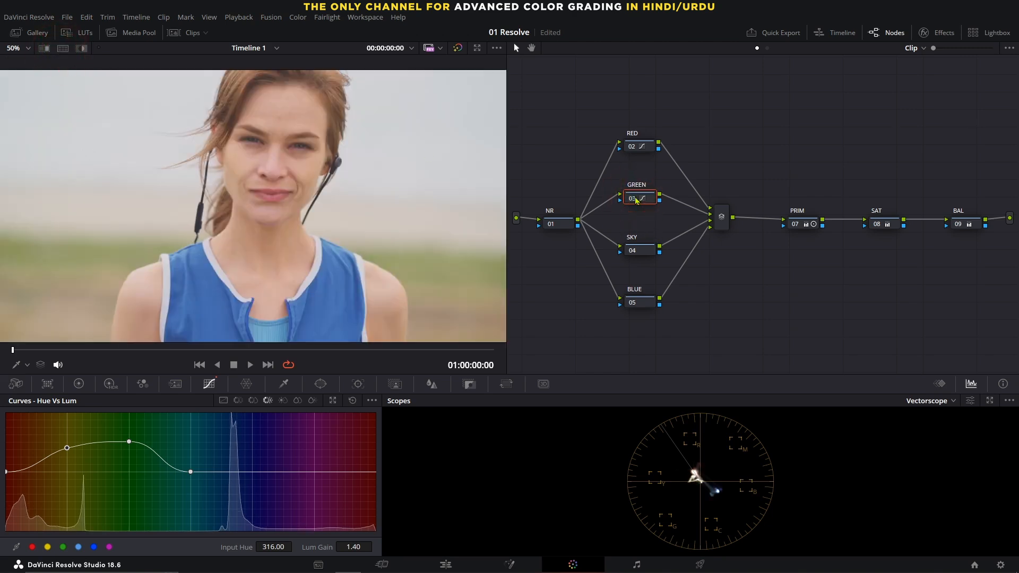
{"action": "left_click", "coordinate": [636, 200]}
{"action": "left_click", "coordinate": [636, 200]}
{"action": "key", "text": "ctrl+alt+w"}
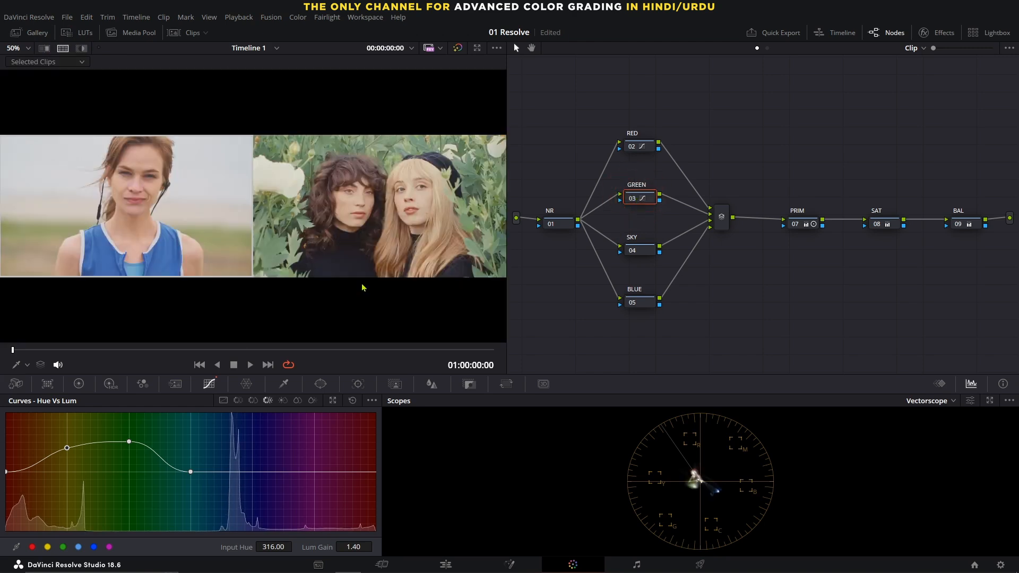
On the SKY node, qualify the bright sky with luminance low 67.2 and low softness 6.9, showing the highlighted selection on the full-frame portrait
{"action": "left_click", "coordinate": [641, 257]}
{"action": "left_click", "coordinate": [63, 48]}
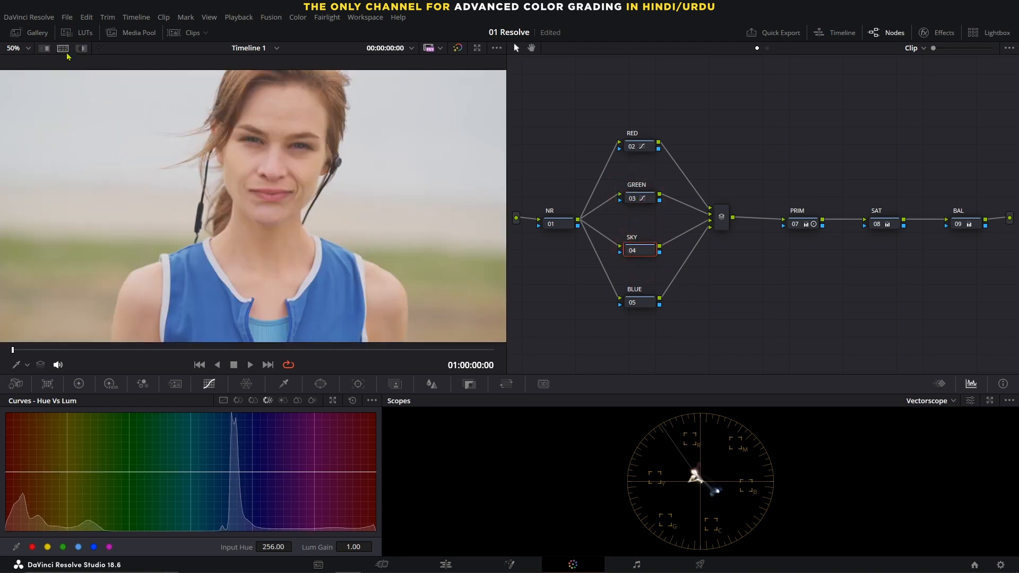
{"action": "scroll", "coordinate": [141, 137], "scroll_direction": "down", "scroll_amount": 2}
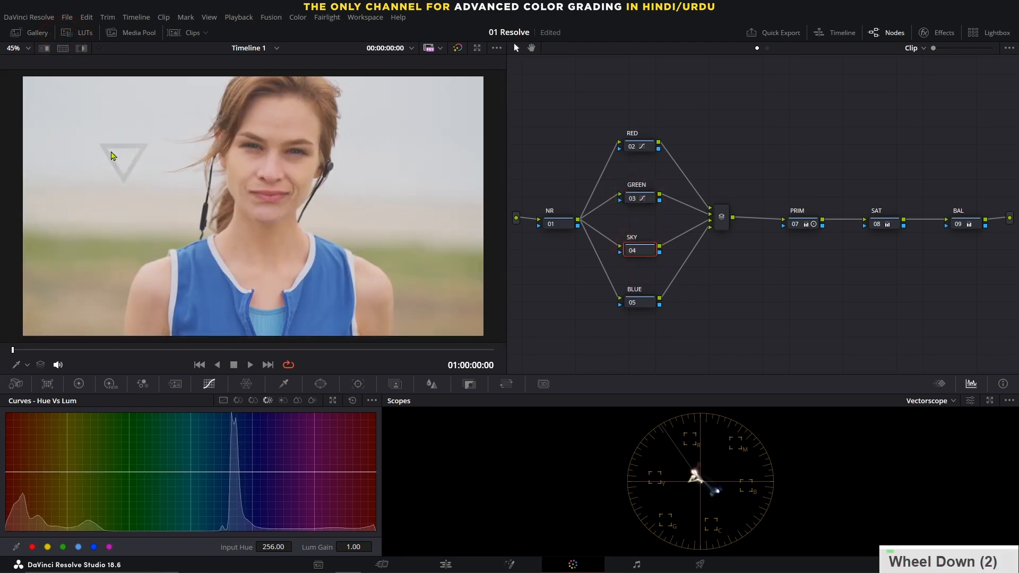
{"action": "left_click", "coordinate": [282, 383]}
{"action": "left_click_drag", "start_coordinate": [100, 539], "coordinate": [113, 539]}
{"action": "left_click", "coordinate": [29, 212]}
{"action": "left_click", "coordinate": [82, 48]}
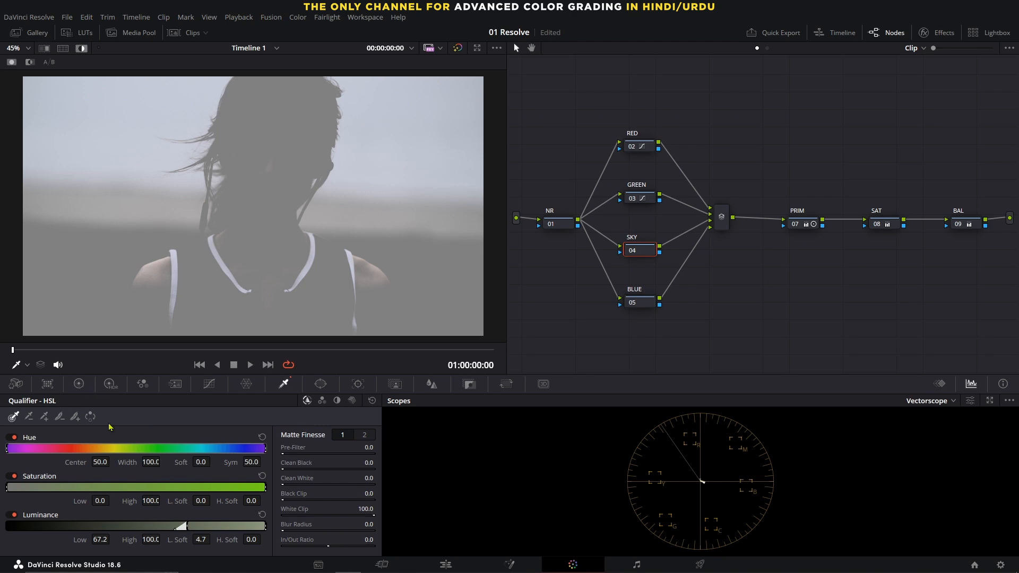
{"action": "double_click", "coordinate": [206, 539]}
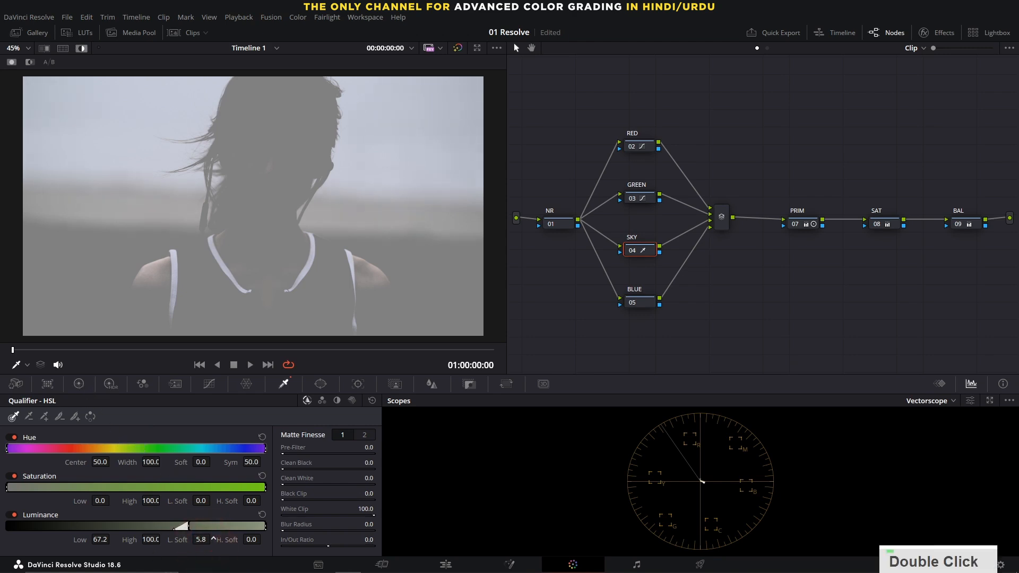
{"action": "scroll", "coordinate": [213, 539], "scroll_direction": "up", "scroll_amount": 3}
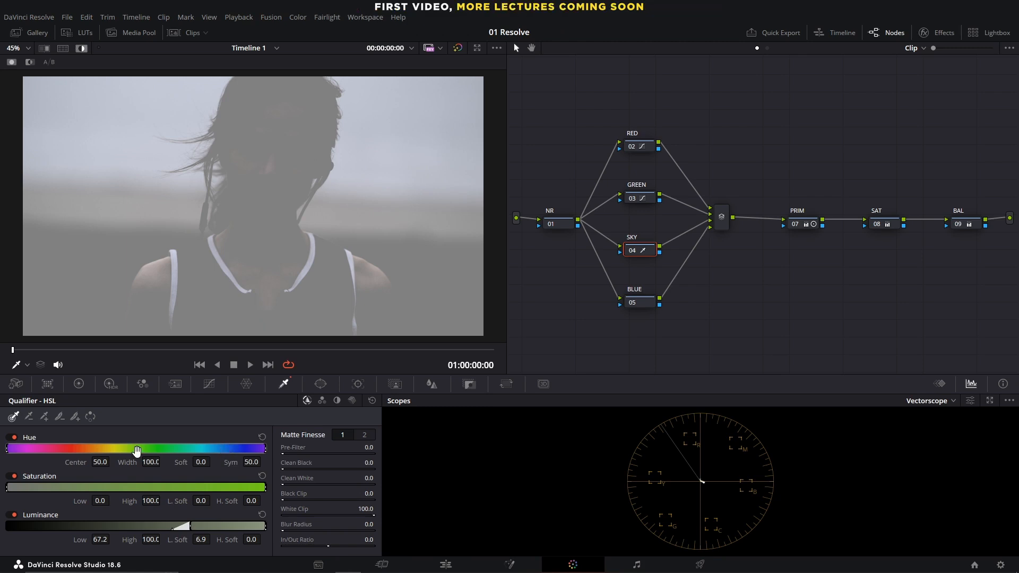
Restrict the sky key to hue center 95.1, width 50.5 and soft 5.3, set blur radius to 30.5, and raise the matte denoise
{"action": "left_click", "coordinate": [100, 461]}
{"action": "left_click_drag", "start_coordinate": [100, 461], "coordinate": [159, 461]}
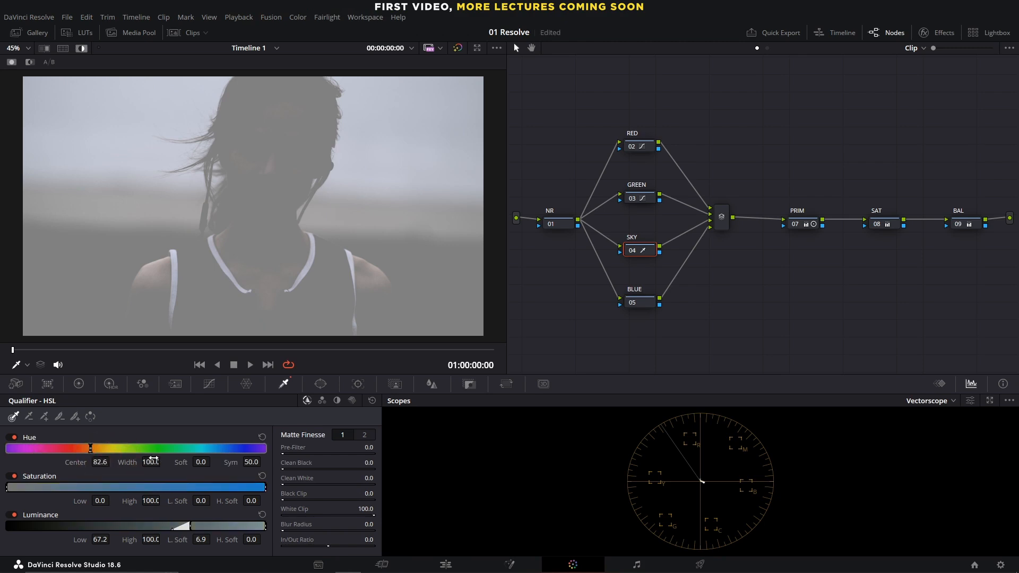
{"action": "left_click", "coordinate": [52, 236]}
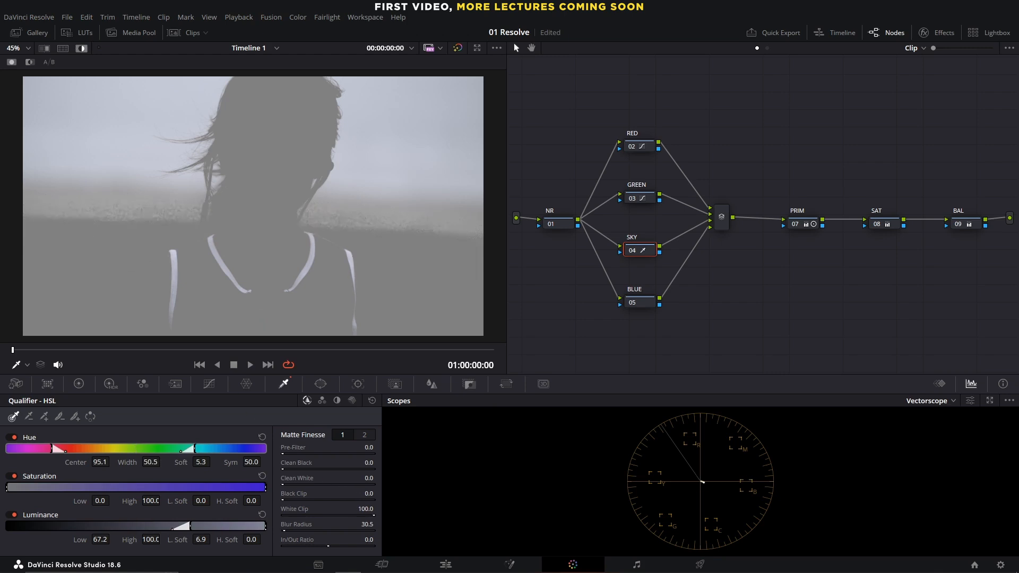
{"action": "left_click", "coordinate": [371, 434]}
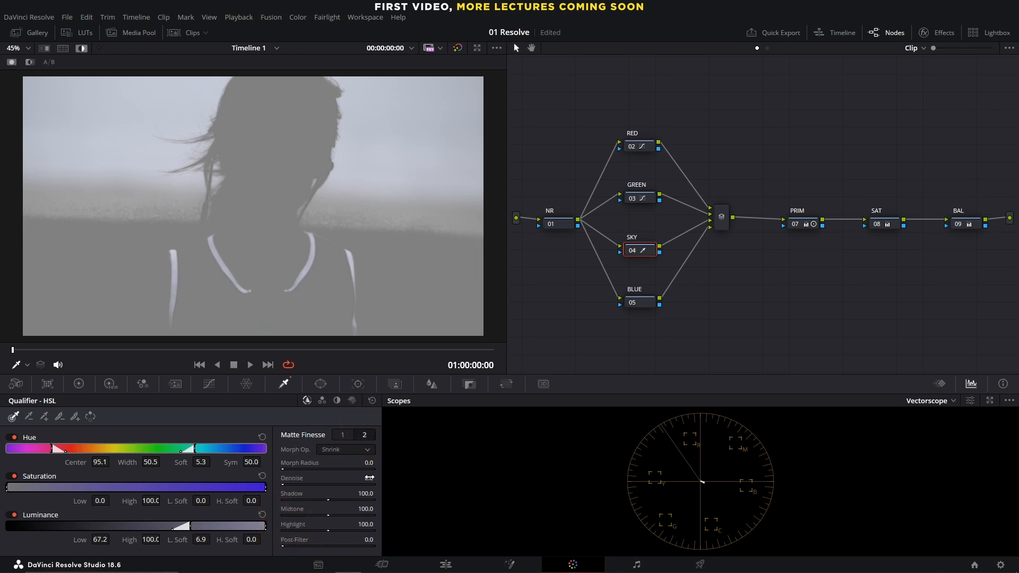
{"action": "left_click_drag", "start_coordinate": [366, 478], "coordinate": [374, 478]}
Turn off the selection highlight and show the portrait in split screen beside the fourth clip, the wheat-field still, with the thumbnails hidden
{"action": "left_click", "coordinate": [73, 387]}
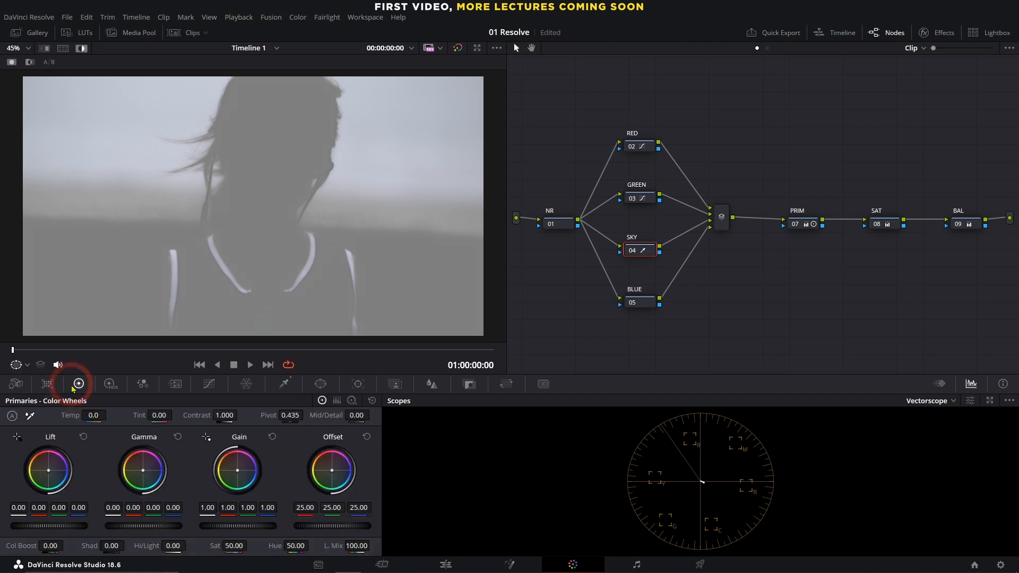
{"action": "left_click", "coordinate": [81, 49]}
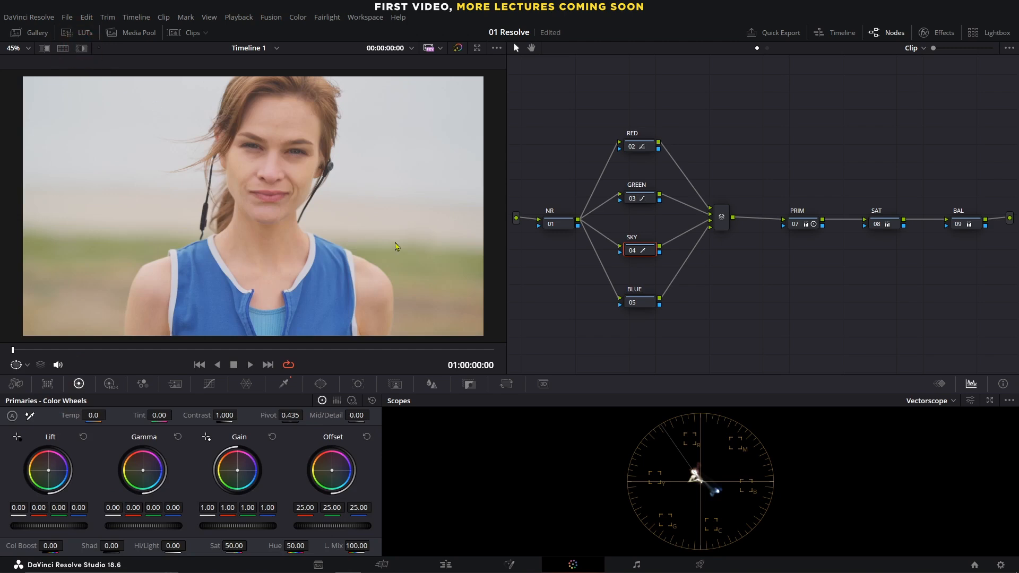
{"action": "left_click", "coordinate": [62, 48]}
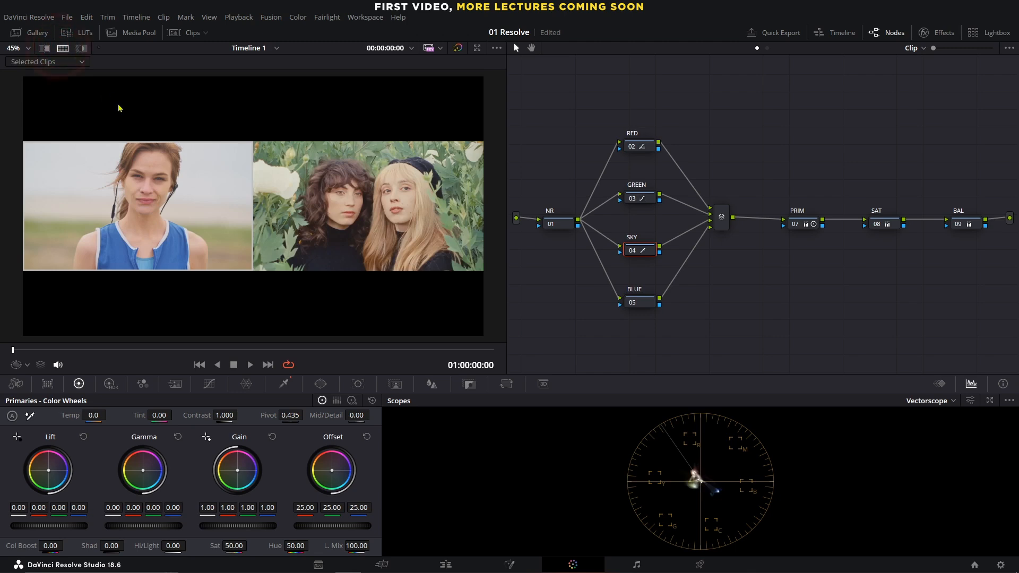
{"action": "left_click", "coordinate": [175, 33]}
{"action": "left_click", "coordinate": [57, 352]}
{"action": "left_click", "coordinate": [254, 337], "text": "ctrl"}
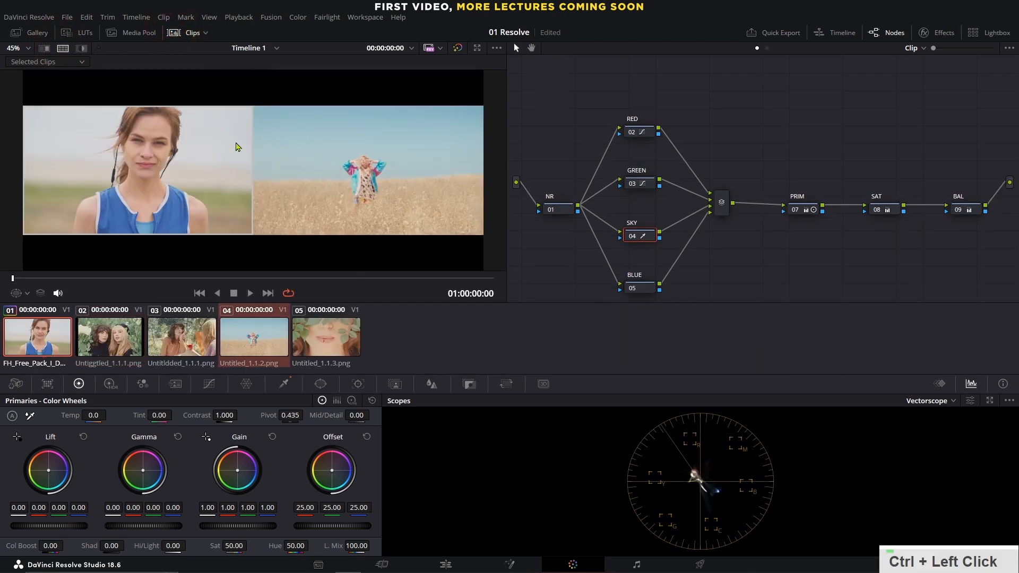
{"action": "left_click", "coordinate": [171, 34]}
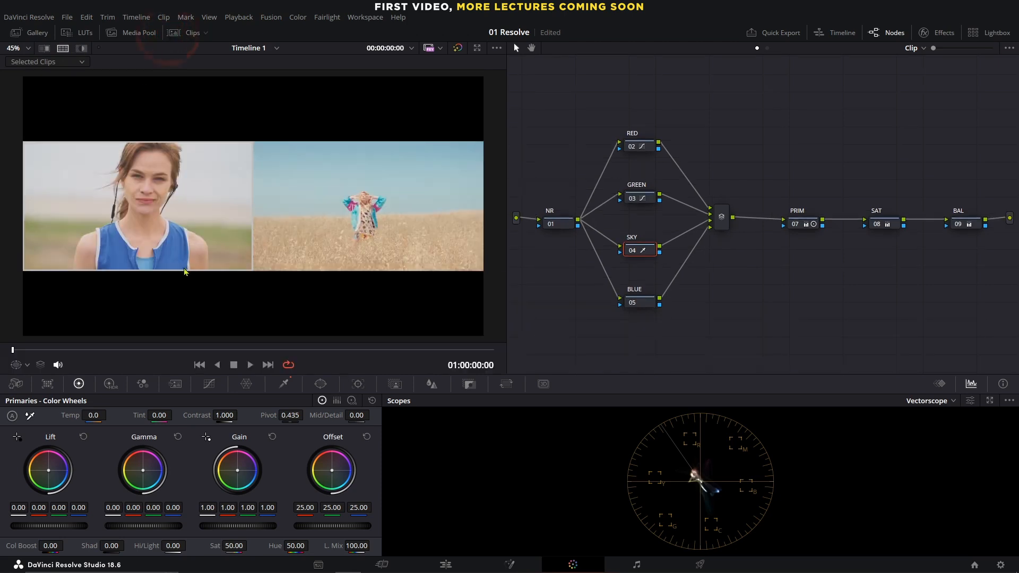
Tint the sky blue with SKY node offsets of red 2.97, green 24.37 and blue 32.42, and compare the node bypassed and enabled
{"action": "left_click_drag", "start_coordinate": [331, 470], "coordinate": [337, 476]}
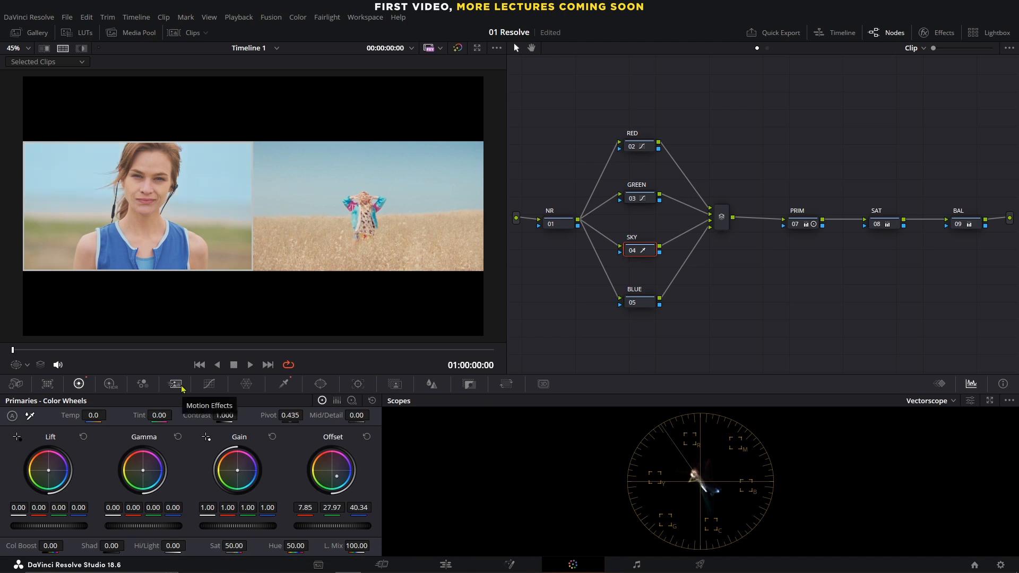
{"action": "left_click", "coordinate": [305, 507]}
{"action": "left_click_drag", "start_coordinate": [305, 507], "coordinate": [297, 507]}
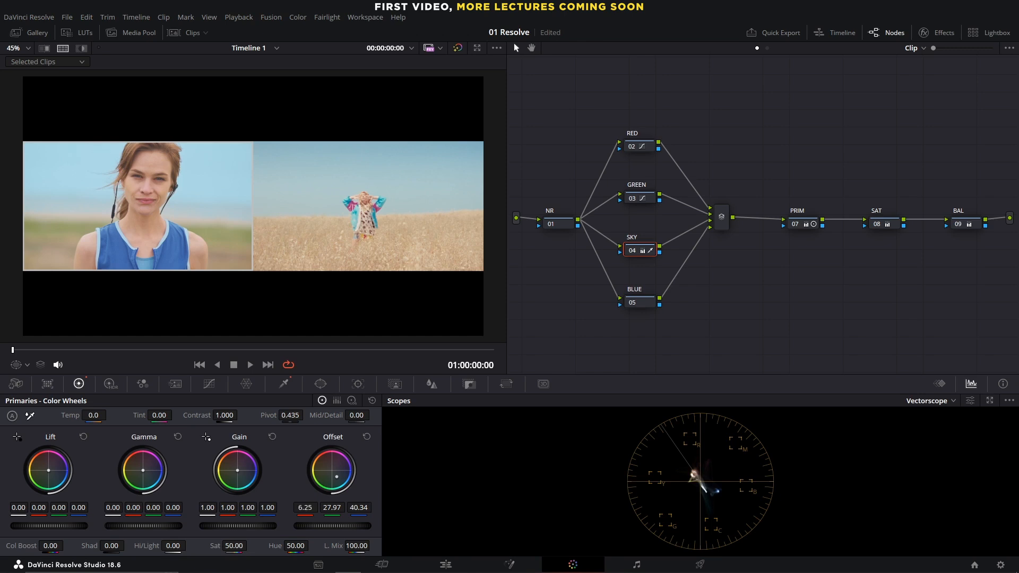
{"action": "left_click_drag", "start_coordinate": [305, 507], "coordinate": [327, 507]}
{"action": "left_click_drag", "start_coordinate": [331, 507], "coordinate": [325, 508]}
{"action": "left_click_drag", "start_coordinate": [359, 507], "coordinate": [354, 507]}
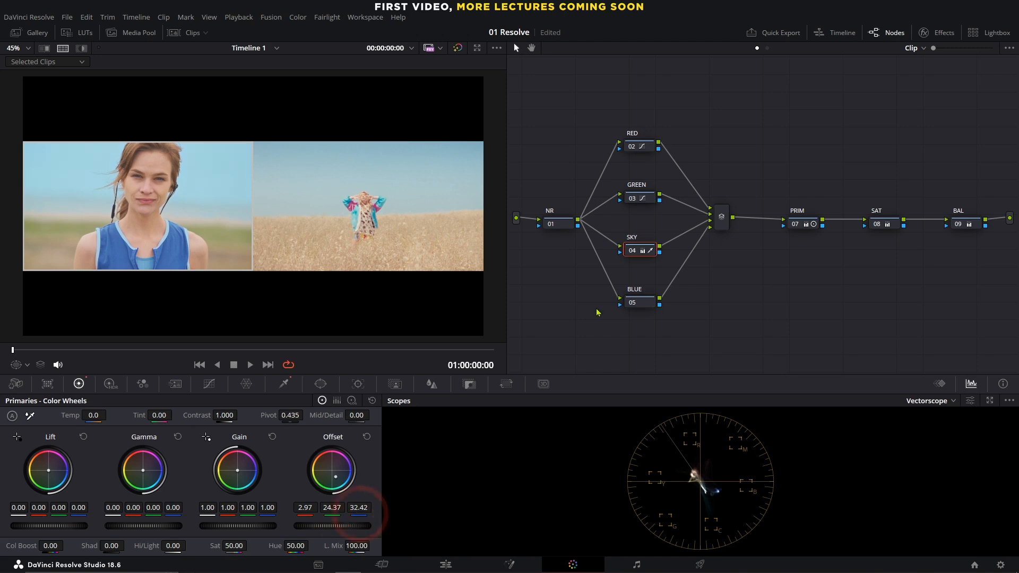
{"action": "left_click", "coordinate": [632, 251]}
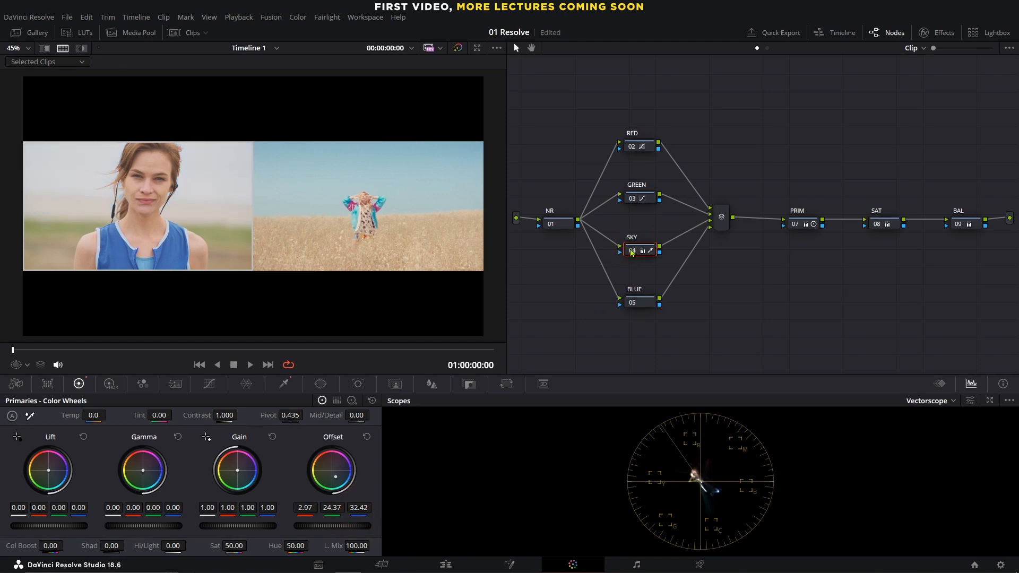
{"action": "left_click", "coordinate": [632, 251]}
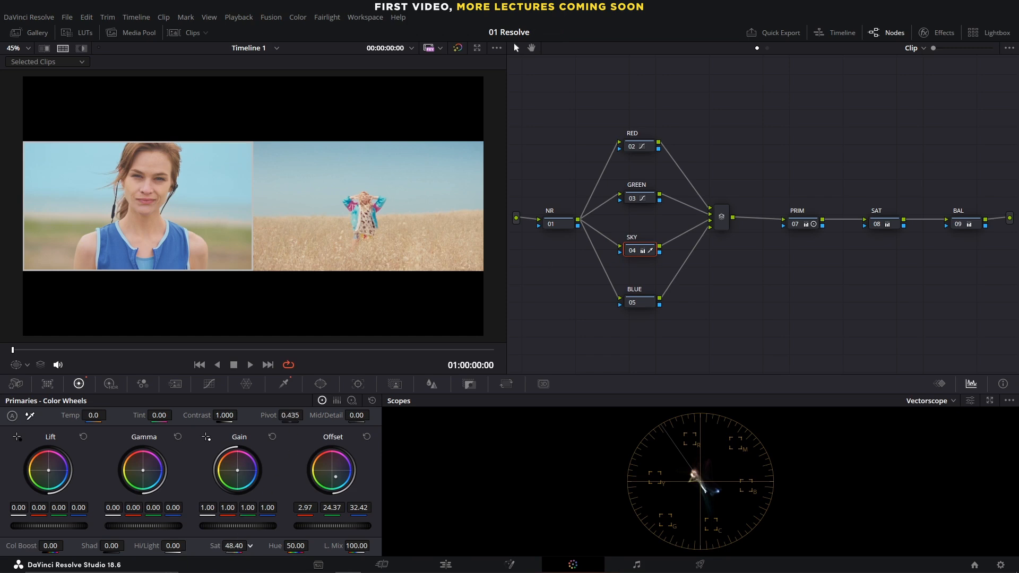
Set the SKY node's saturation to 30.00 and highlights to -34.00, and lower its midtone detail
{"action": "left_click_drag", "start_coordinate": [233, 545], "coordinate": [230, 545]}
{"action": "left_click_drag", "start_coordinate": [230, 546], "coordinate": [224, 545]}
{"action": "left_click_drag", "start_coordinate": [173, 546], "coordinate": [153, 546]}
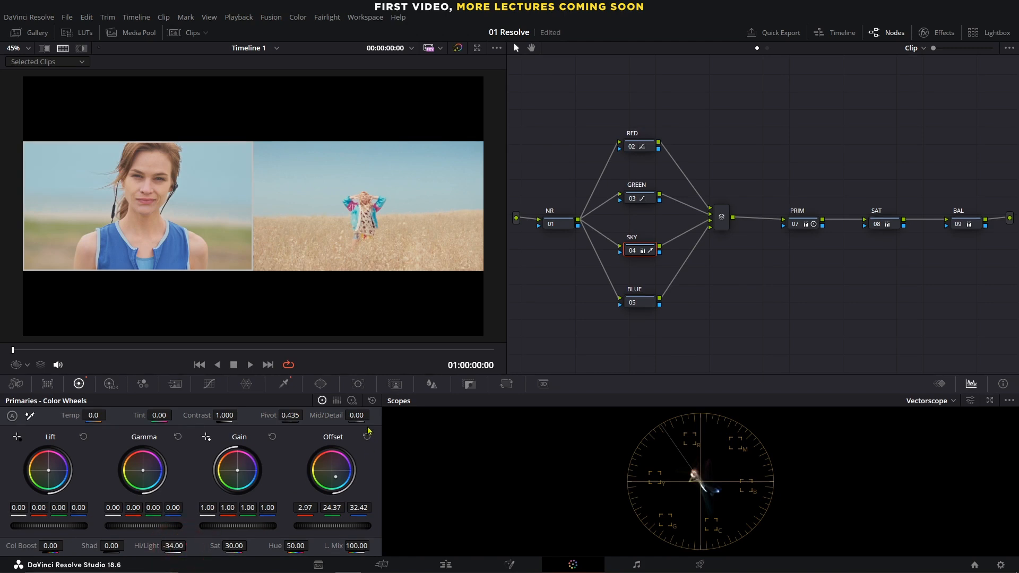
{"action": "left_click_drag", "start_coordinate": [363, 414], "coordinate": [356, 414]}
{"action": "left_click_drag", "start_coordinate": [355, 414], "coordinate": [351, 415]}
Limit the SKY node with a gradient window at pan 50.84, tilt 56.54, rotate 0.60 and softness 6.16, and check it in split screen
{"action": "left_click", "coordinate": [319, 383]}
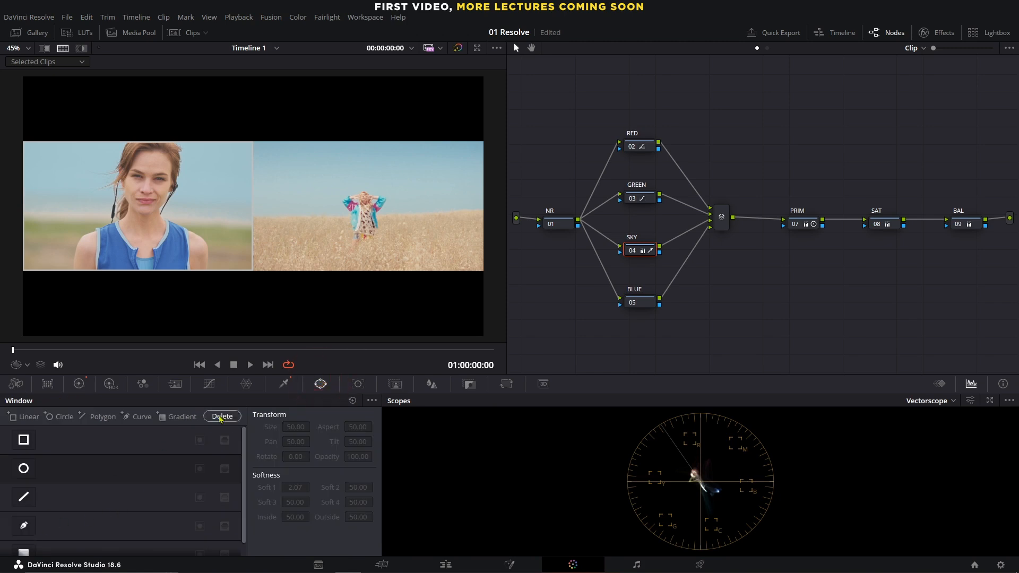
{"action": "left_click", "coordinate": [62, 48]}
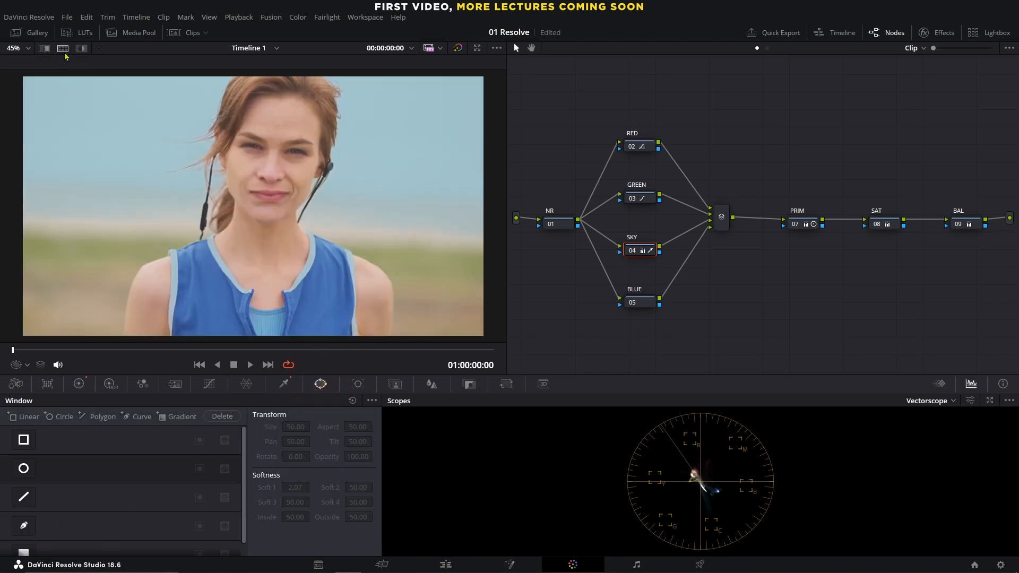
{"action": "left_click", "coordinate": [23, 553]}
{"action": "left_click_drag", "start_coordinate": [254, 244], "coordinate": [264, 221]}
{"action": "scroll", "coordinate": [271, 114], "scroll_direction": "down", "scroll_amount": 5}
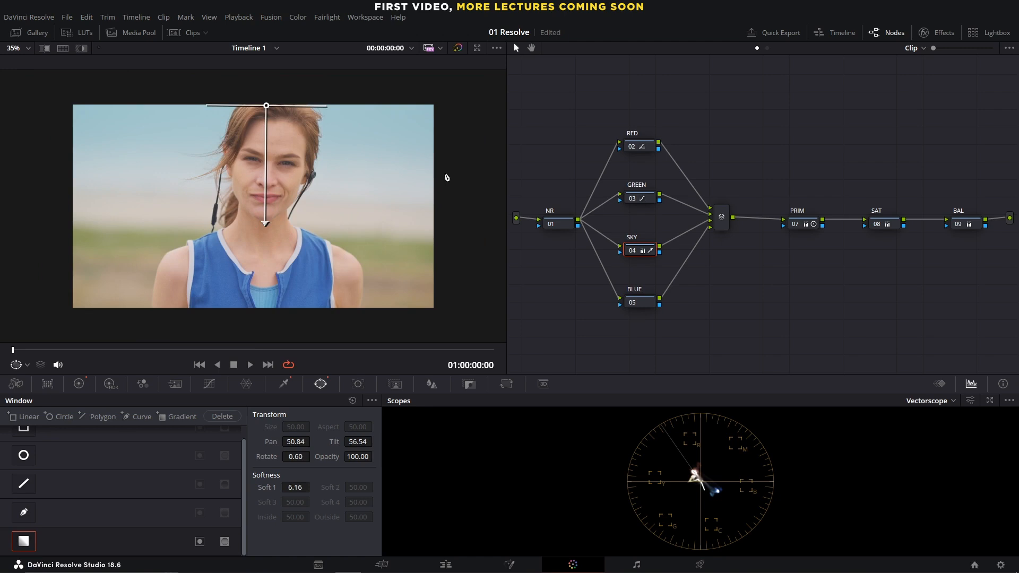
{"action": "left_click", "coordinate": [64, 49]}
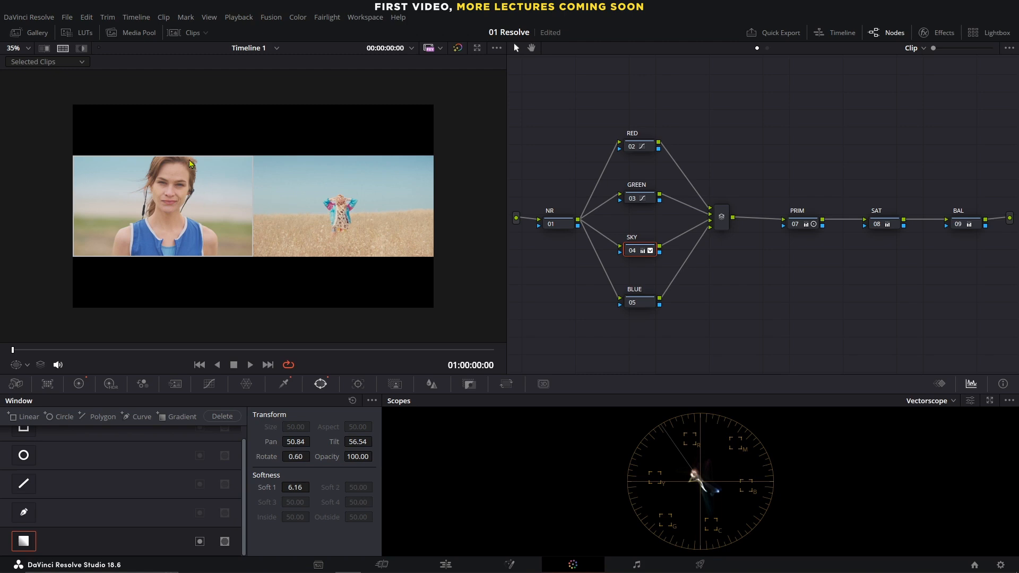
{"action": "left_click", "coordinate": [65, 50]}
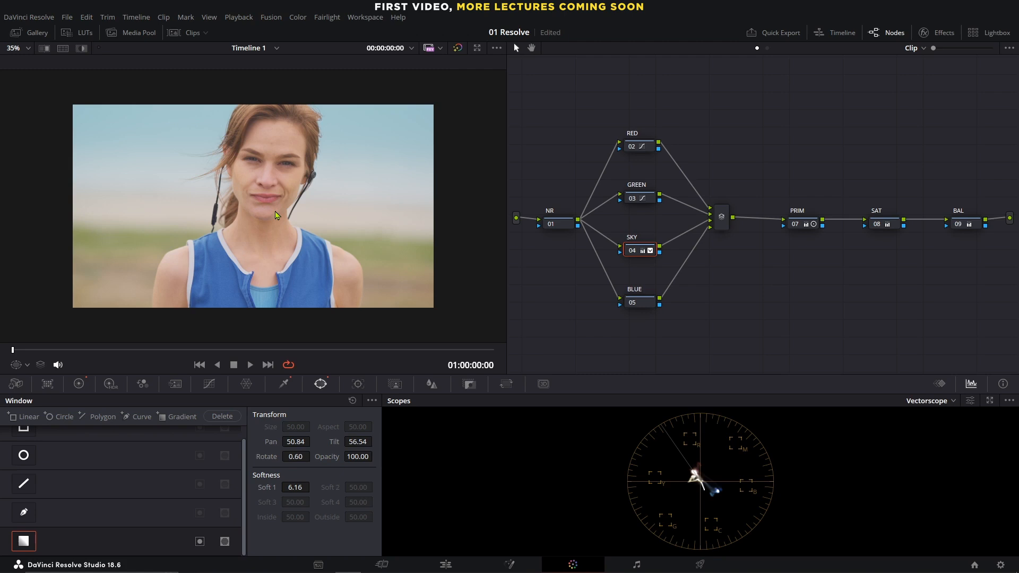
Add a circle window to the BLUE node, widened to aspect 86.35 and placed over the blue top at pan 50.61, tilt 45.60
{"action": "left_click", "coordinate": [637, 305]}
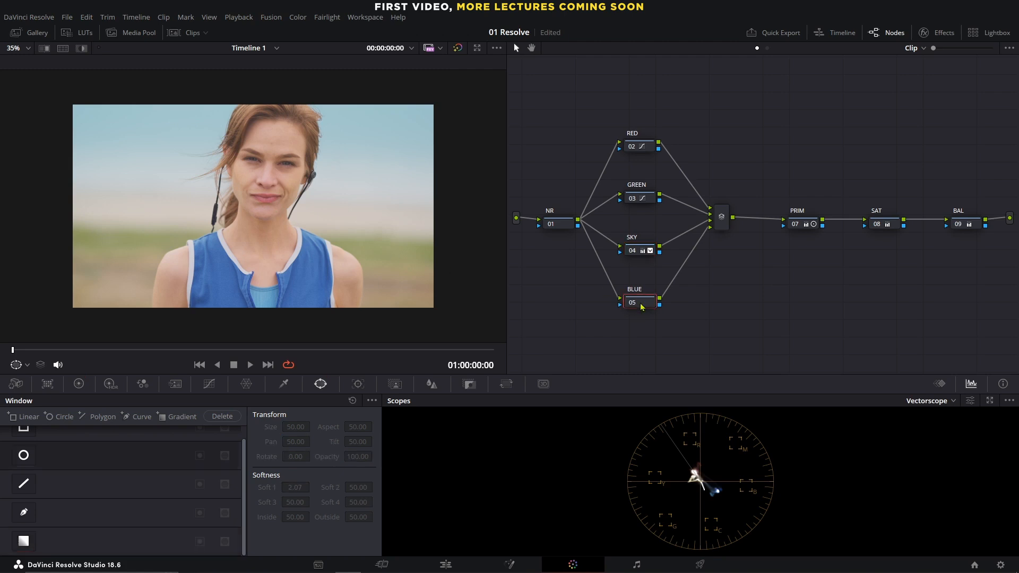
{"action": "key", "text": "ctrl+alt+w"}
{"action": "left_click", "coordinate": [23, 455]}
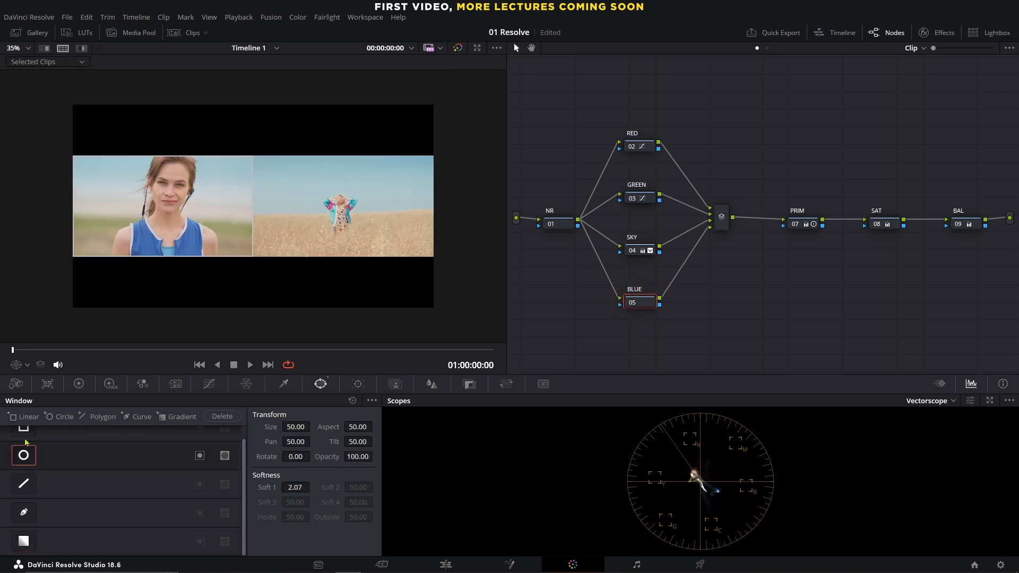
{"action": "left_click", "coordinate": [63, 47]}
{"action": "left_click", "coordinate": [28, 365]}
{"action": "left_click", "coordinate": [37, 397]}
{"action": "left_click_drag", "start_coordinate": [307, 206], "coordinate": [412, 262]}
{"action": "left_click_drag", "start_coordinate": [273, 259], "coordinate": [302, 266]}
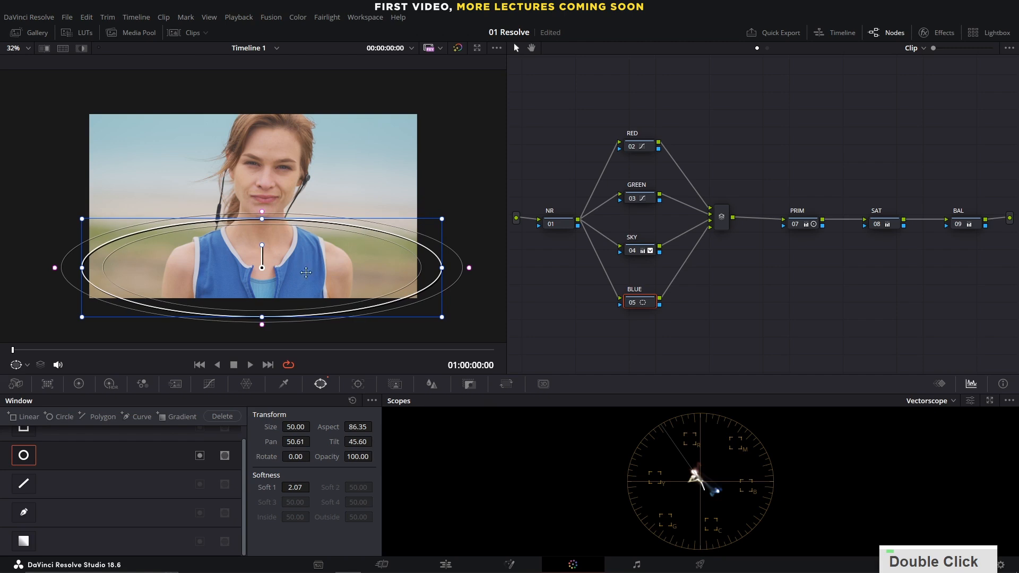
Track the BLUE node's circle window through the clip and scrub to about 01:00:09:16
{"action": "left_click", "coordinate": [357, 384]}
{"action": "key", "text": "ctrl+t"}
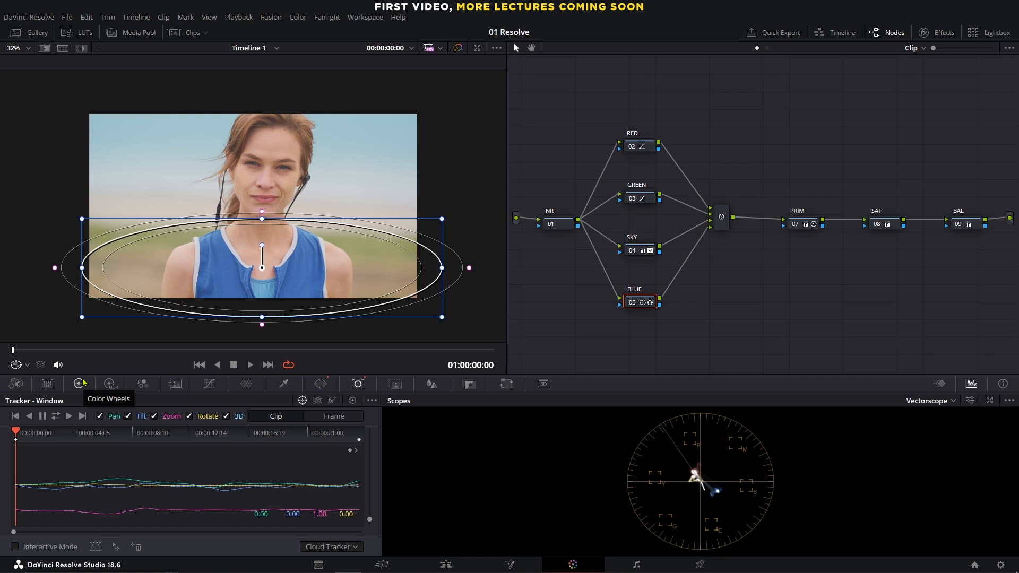
{"action": "left_click", "coordinate": [79, 383]}
{"action": "left_click_drag", "start_coordinate": [289, 352], "coordinate": [247, 354]}
Shift the BLUE node's blue range toward teal with a Hue Vs Hue rotation of 39.50, and compare it with the reference in split screen
{"action": "left_click", "coordinate": [208, 386]}
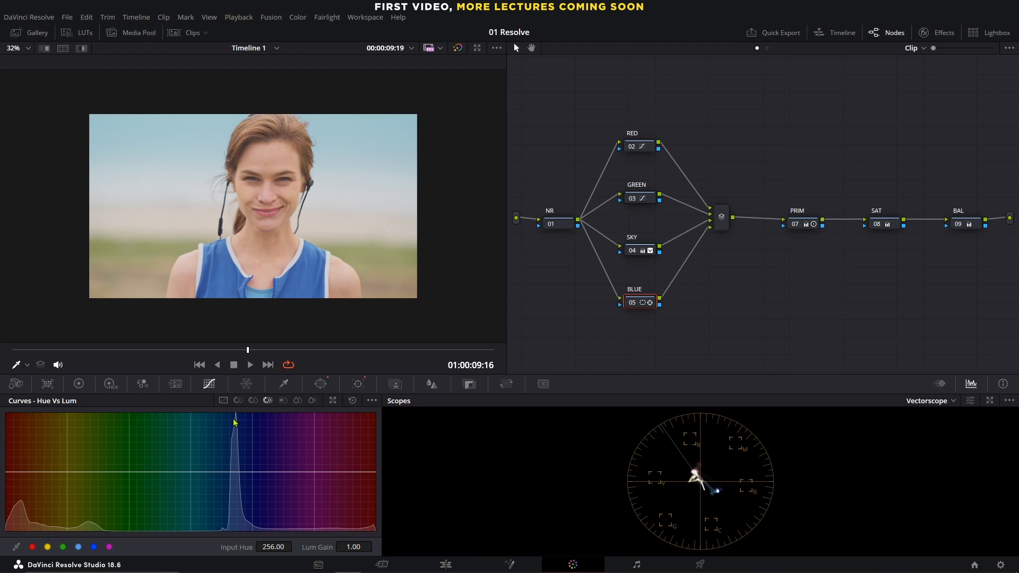
{"action": "left_click", "coordinate": [94, 547]}
{"action": "left_click", "coordinate": [238, 401]}
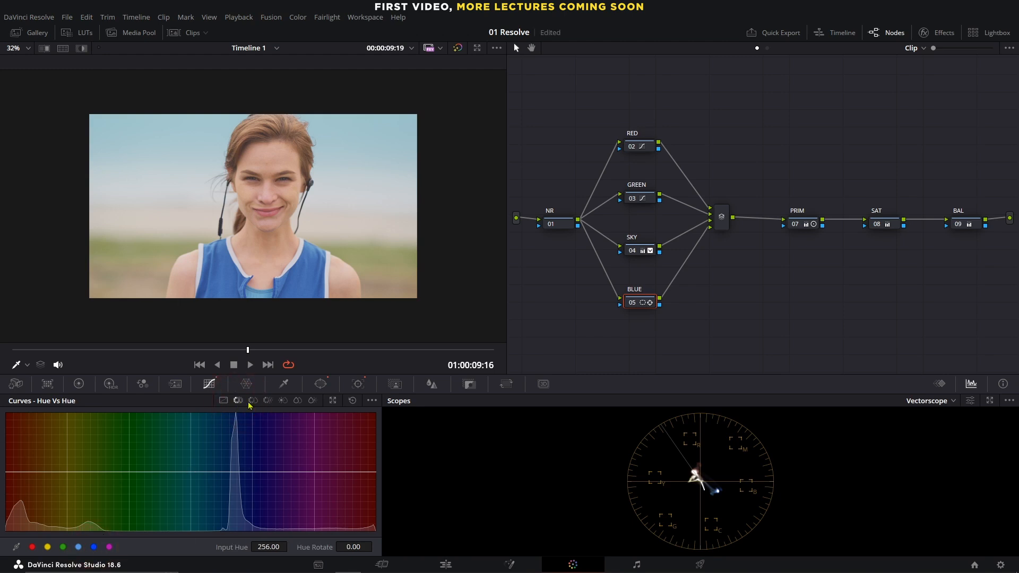
{"action": "left_click", "coordinate": [93, 547]}
{"action": "left_click_drag", "start_coordinate": [356, 545], "coordinate": [130, 553]}
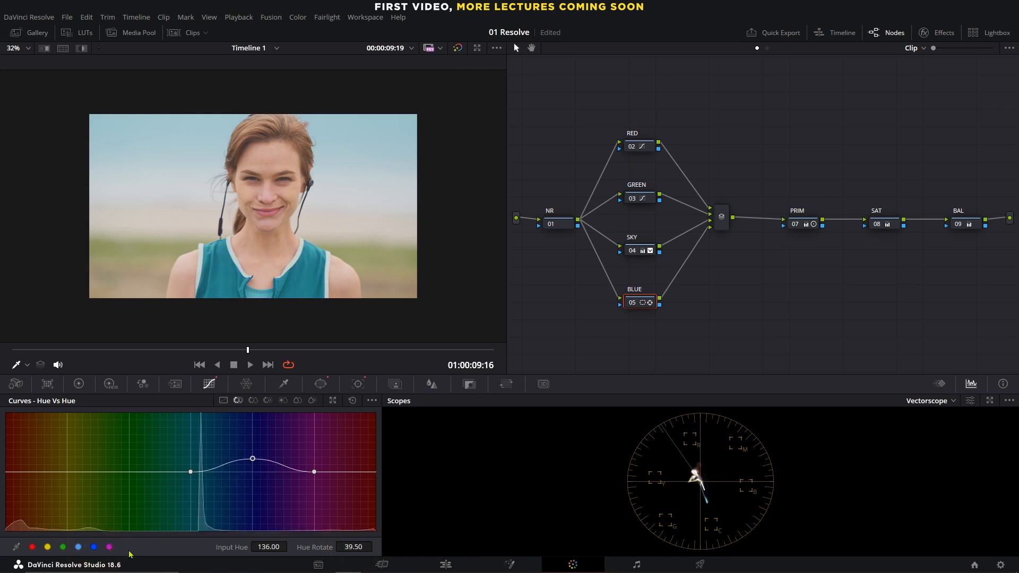
{"action": "left_click", "coordinate": [62, 48]}
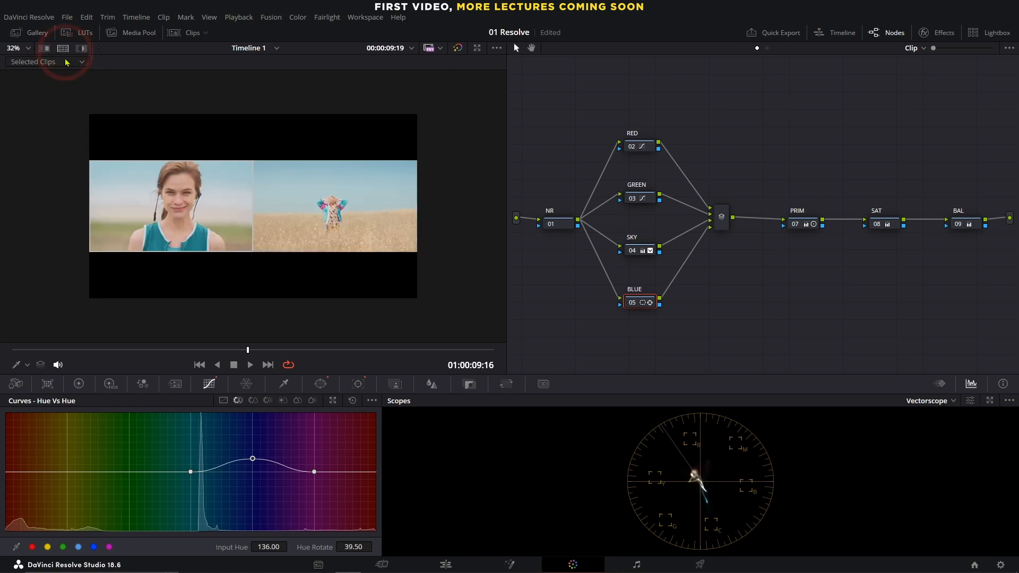
{"action": "scroll", "coordinate": [133, 233], "scroll_direction": "up", "scroll_amount": 4}
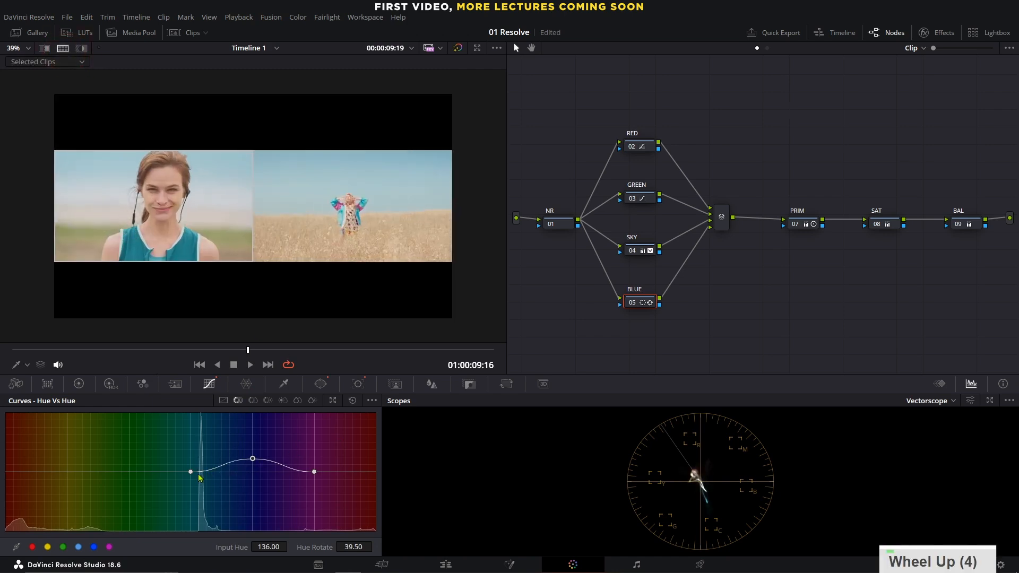
Raise the blue range's saturation slightly in Hue Vs Sat and set its Lum Gain to 1.83 in Hue Vs Lum on the BLUE node
{"action": "left_click", "coordinate": [252, 400]}
{"action": "left_click", "coordinate": [93, 547]}
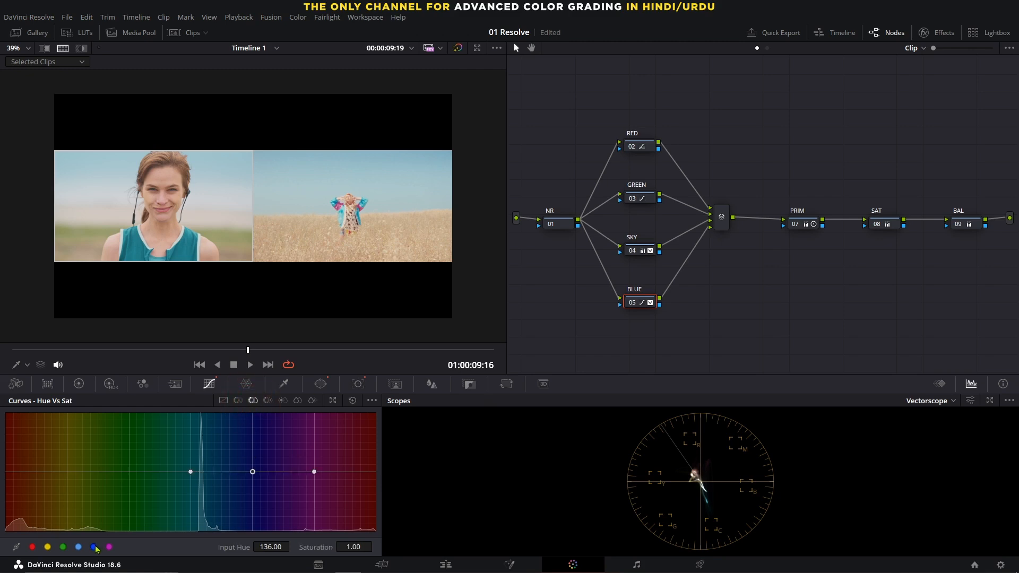
{"action": "mouse_move", "coordinate": [353, 546]}
{"action": "left_mouse_down"}
{"action": "mouse_move", "coordinate": [381, 546]}
{"action": "mouse_move", "coordinate": [360, 547]}
{"action": "left_mouse_up"}
{"action": "left_click", "coordinate": [267, 400]}
{"action": "left_click_drag", "start_coordinate": [356, 547], "coordinate": [377, 546]}
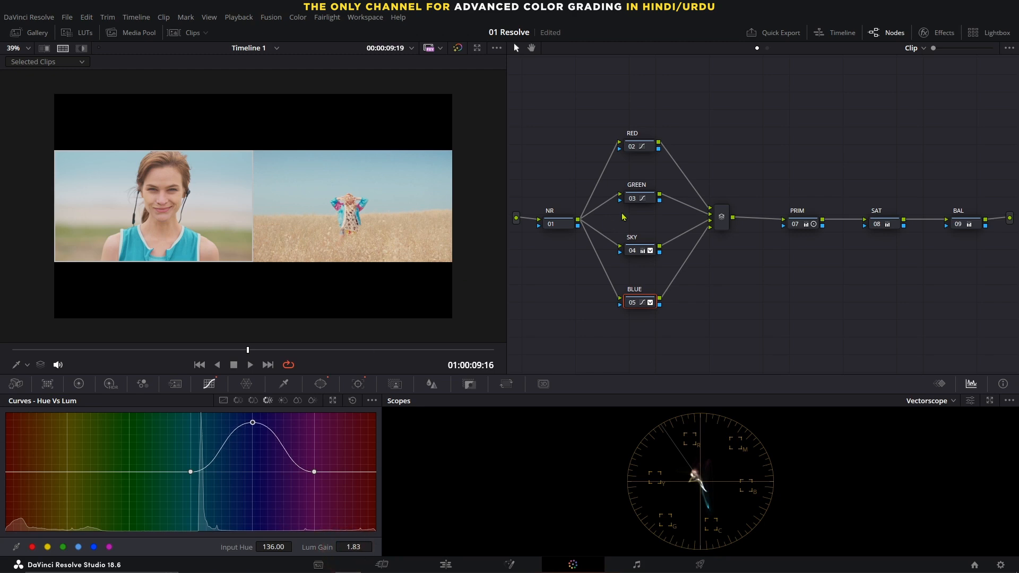
{"action": "left_click", "coordinate": [633, 304]}
Compare the graded portrait with all four reference stills in split screen, and return to the single-clip view
{"action": "left_click", "coordinate": [191, 34]}
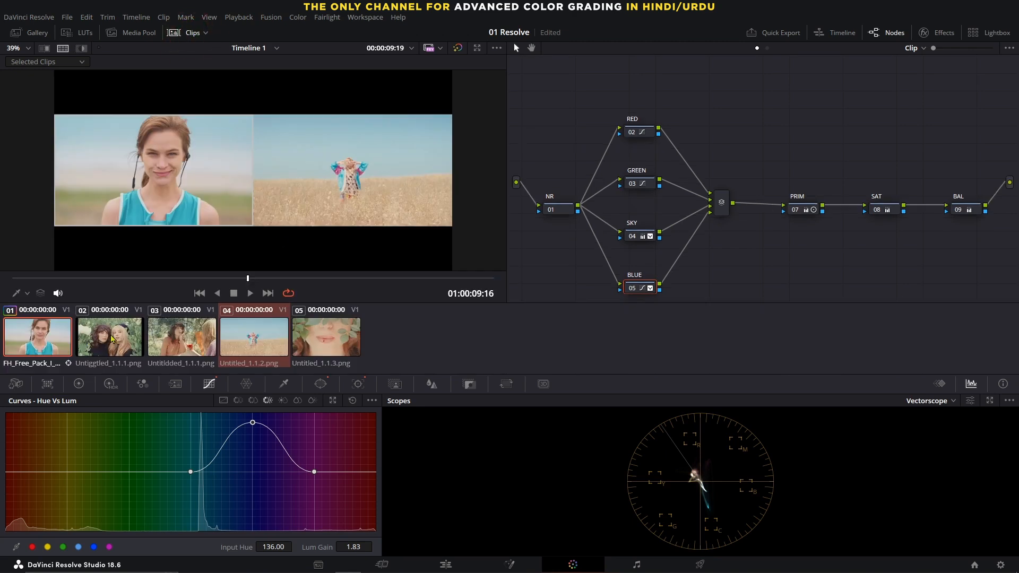
{"action": "left_click", "coordinate": [330, 340], "text": "shift"}
{"action": "scroll", "coordinate": [191, 150], "scroll_direction": "down", "scroll_amount": 4}
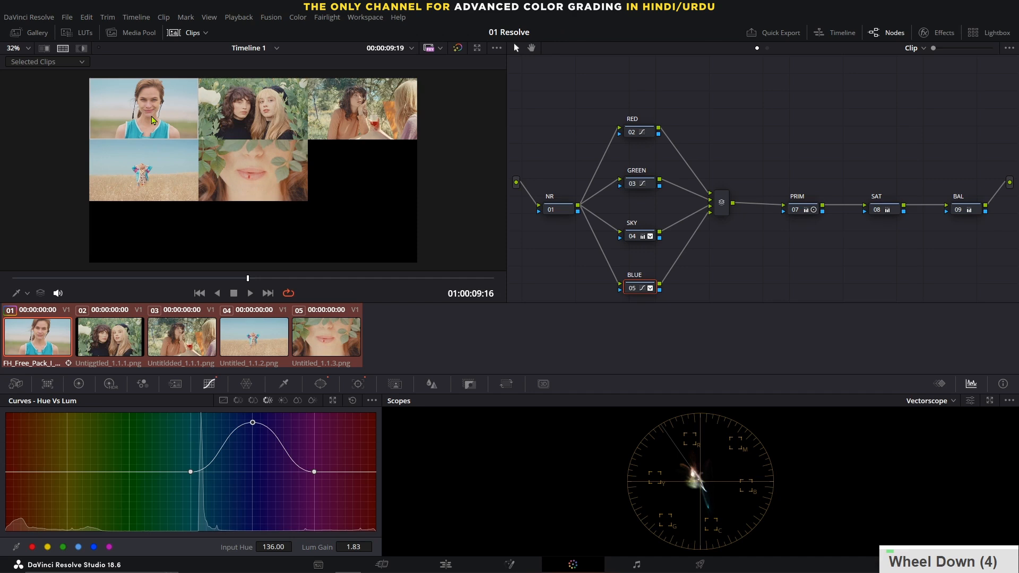
{"action": "left_click", "coordinate": [62, 48]}
{"action": "left_click", "coordinate": [187, 32]}
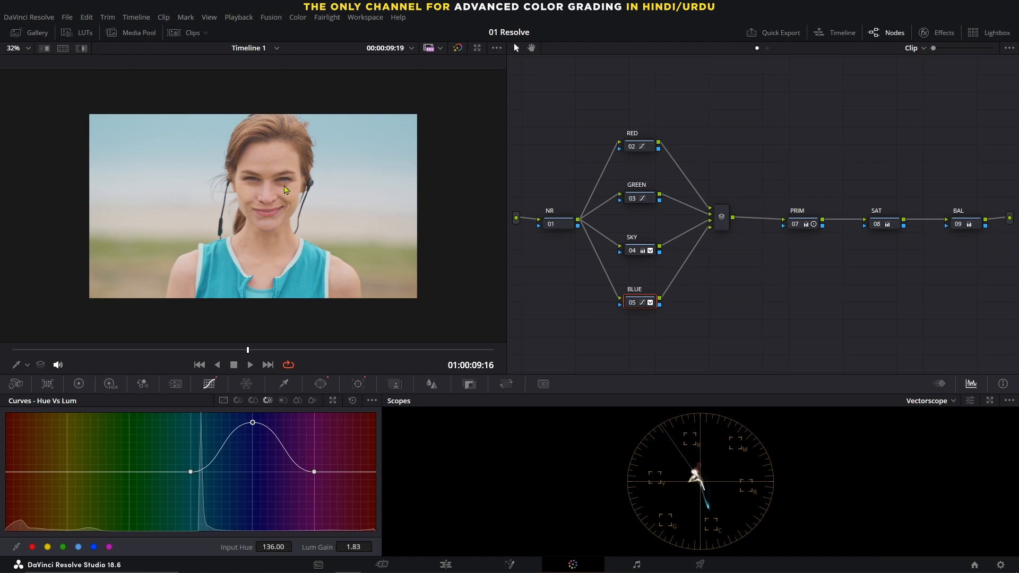
Add a serial node after BAL, place it below PRIM and label it EYEBAG
{"action": "left_click", "coordinate": [955, 227]}
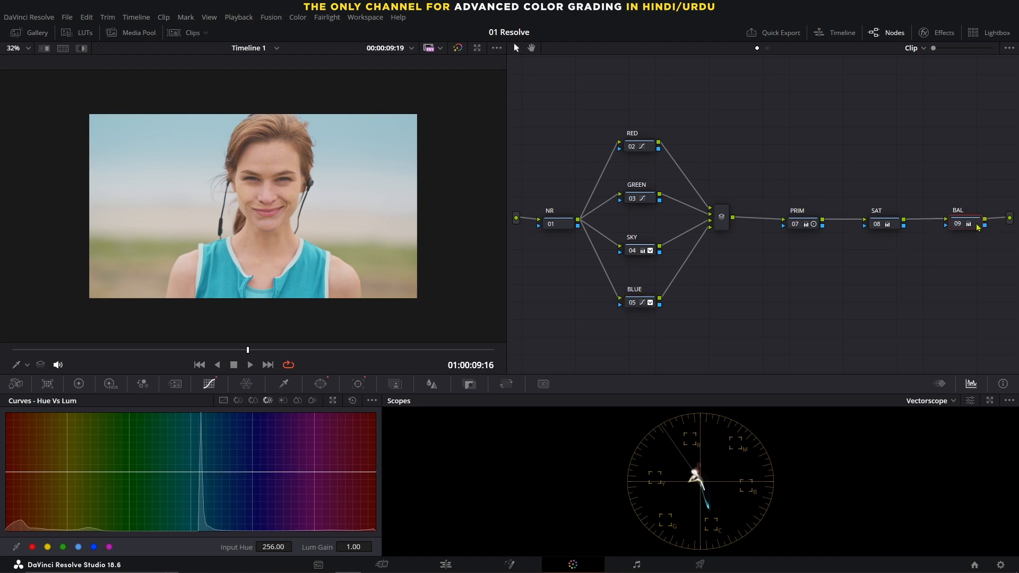
{"action": "key", "text": "alt+s"}
{"action": "left_click_drag", "start_coordinate": [545, 264], "coordinate": [800, 305]}
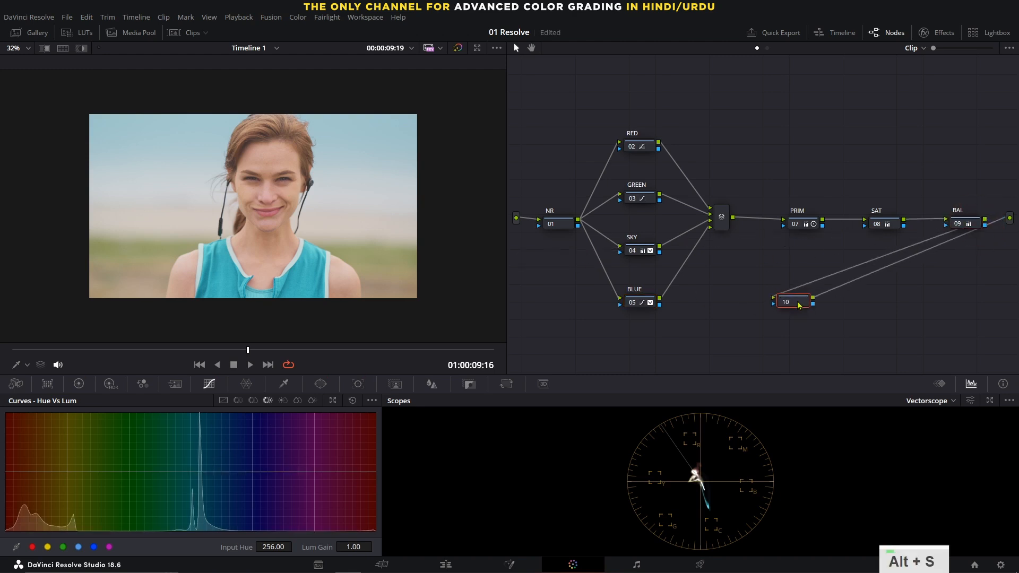
{"action": "key", "text": "Tab"}
{"action": "key", "text": "Caps_Lock"}
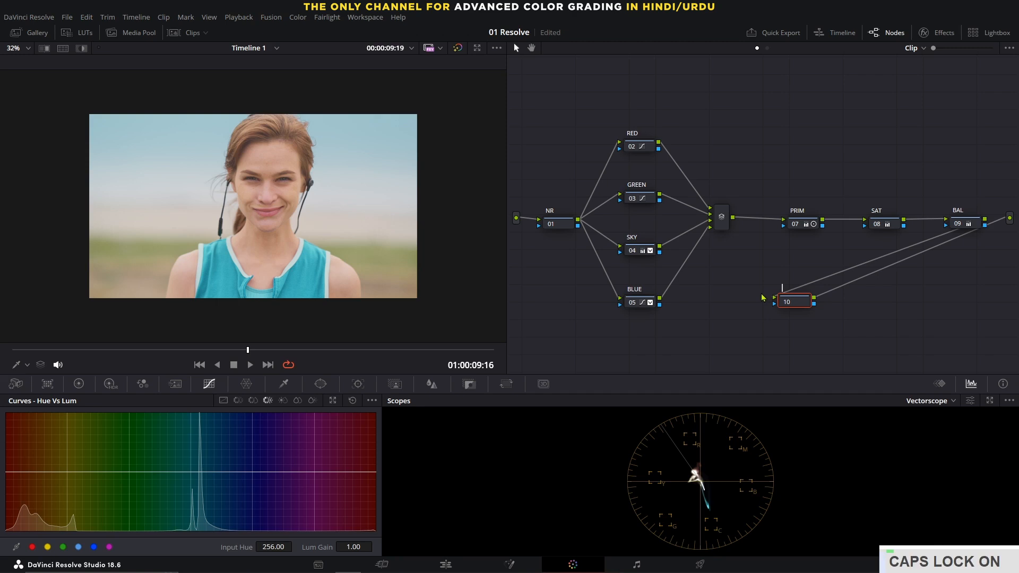
{"action": "type", "text": "EYE"}
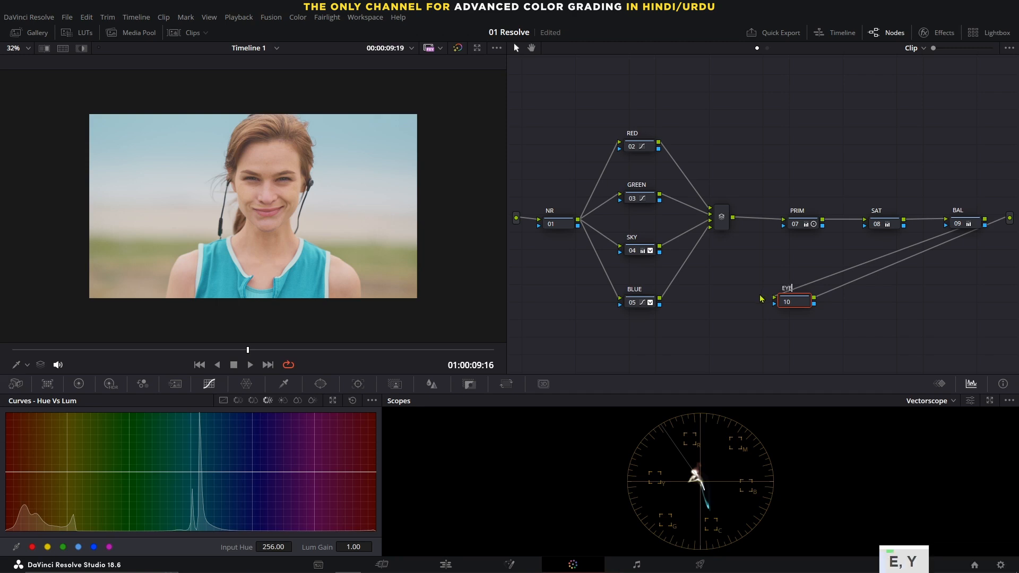
{"action": "type", "text": "BAG"}
{"action": "key", "text": "Return"}
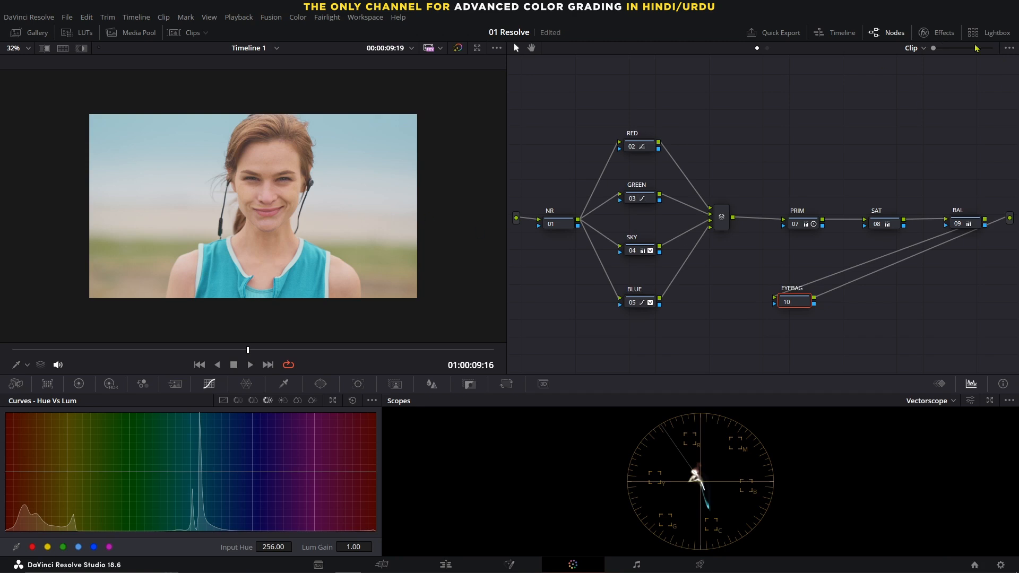
Find the Face Refinement effect in the effects library and apply it to the EYEBAG node
{"action": "left_click", "coordinate": [942, 35]}
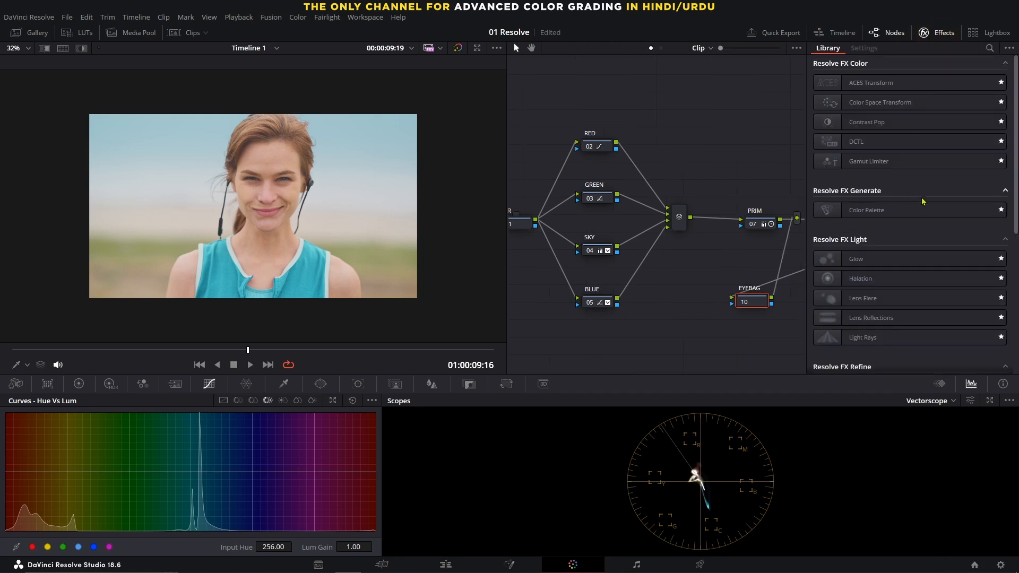
{"action": "left_click", "coordinate": [990, 48]}
{"action": "type", "text": "FACE"}
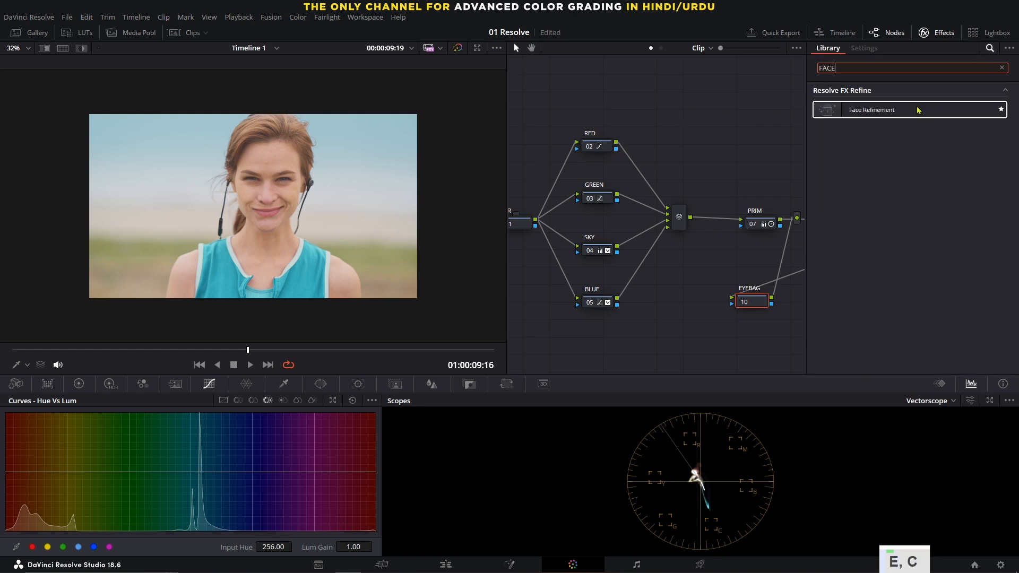
{"action": "left_click_drag", "start_coordinate": [922, 109], "coordinate": [749, 302]}
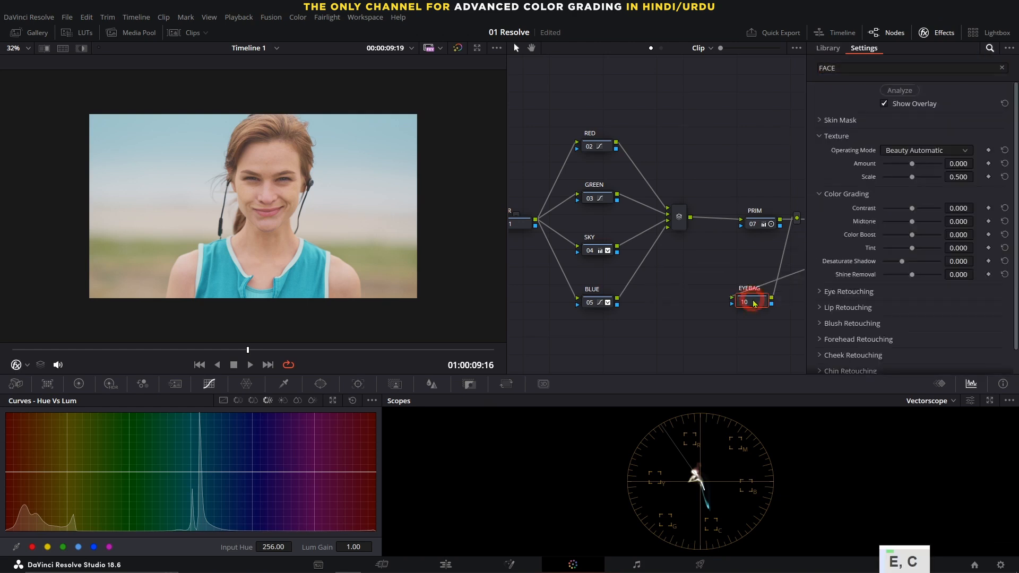
Expand the Eye Retouching settings, analyze the face in the clip and hide the Face Refinement overlay
{"action": "left_click", "coordinate": [849, 307]}
{"action": "scroll", "coordinate": [851, 313], "scroll_direction": "up", "scroll_amount": 4}
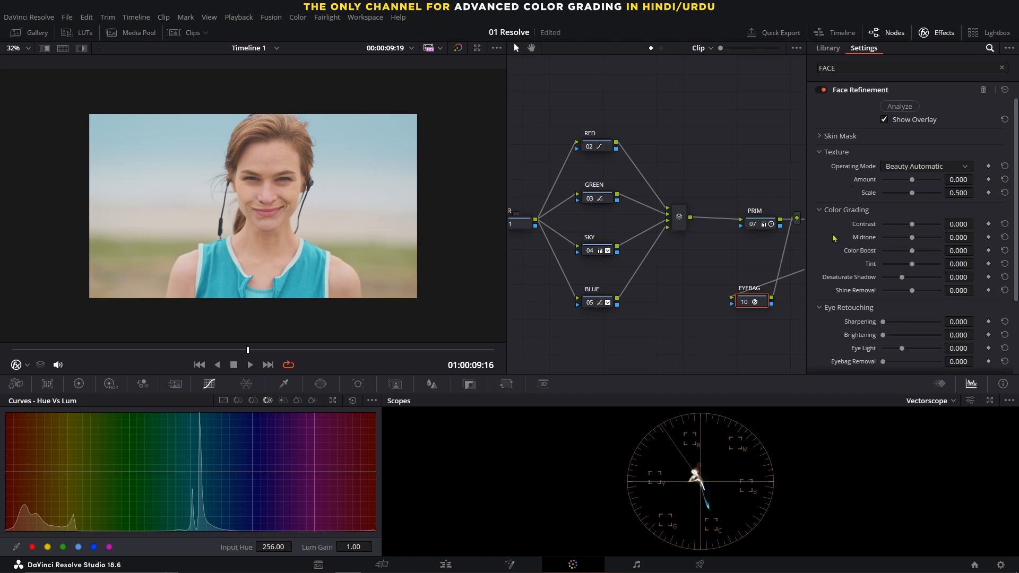
{"action": "left_click", "coordinate": [892, 108]}
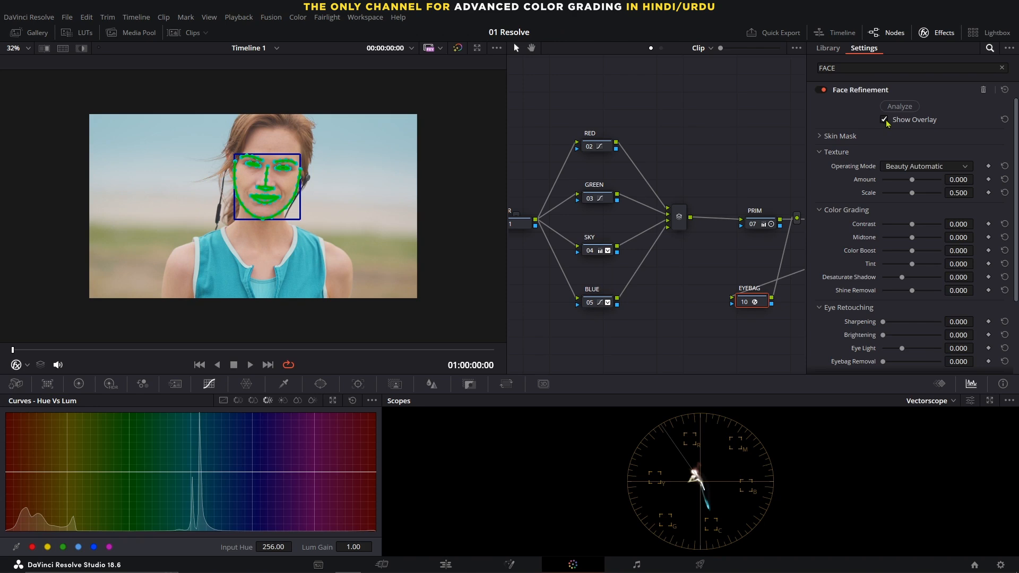
{"action": "left_click", "coordinate": [884, 120]}
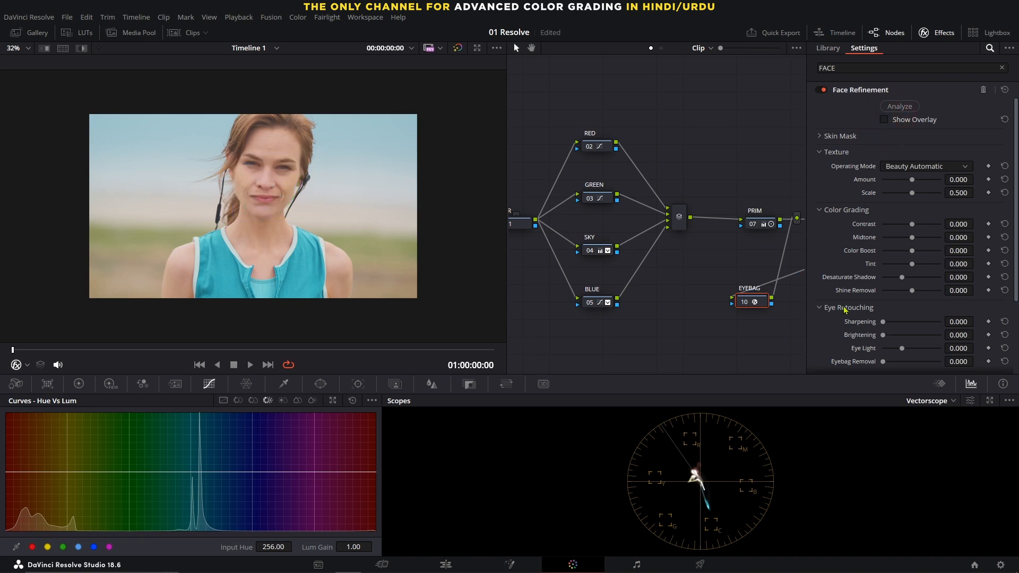
Set Eyebag Removal to 0.817 and compare the EYEBAG node bypassed and enabled
{"action": "scroll", "coordinate": [843, 325], "scroll_direction": "down", "scroll_amount": 2}
{"action": "left_click_drag", "start_coordinate": [884, 298], "coordinate": [931, 306]}
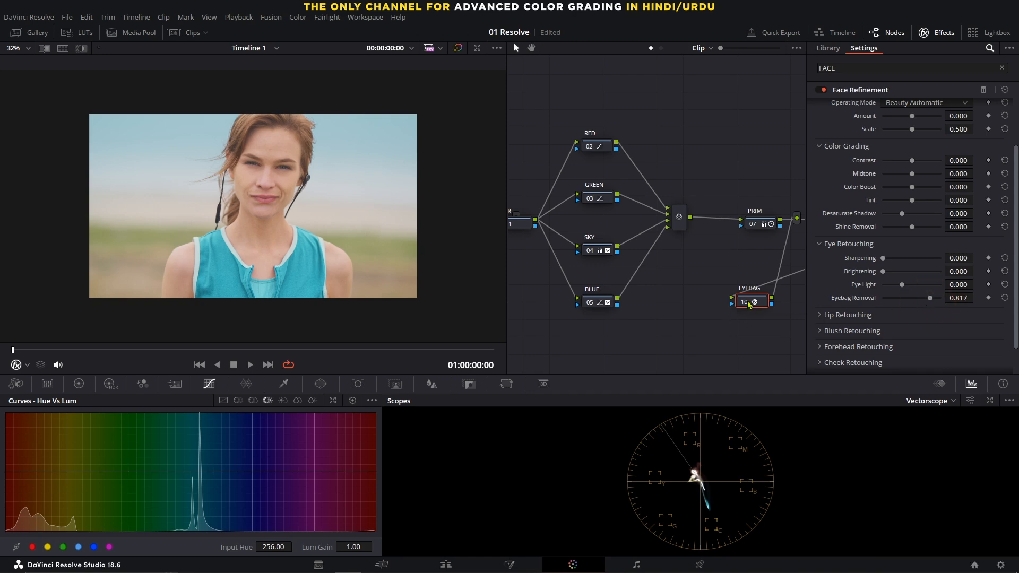
{"action": "left_click", "coordinate": [744, 302]}
{"action": "left_click", "coordinate": [745, 302]}
{"action": "left_click", "coordinate": [748, 303]}
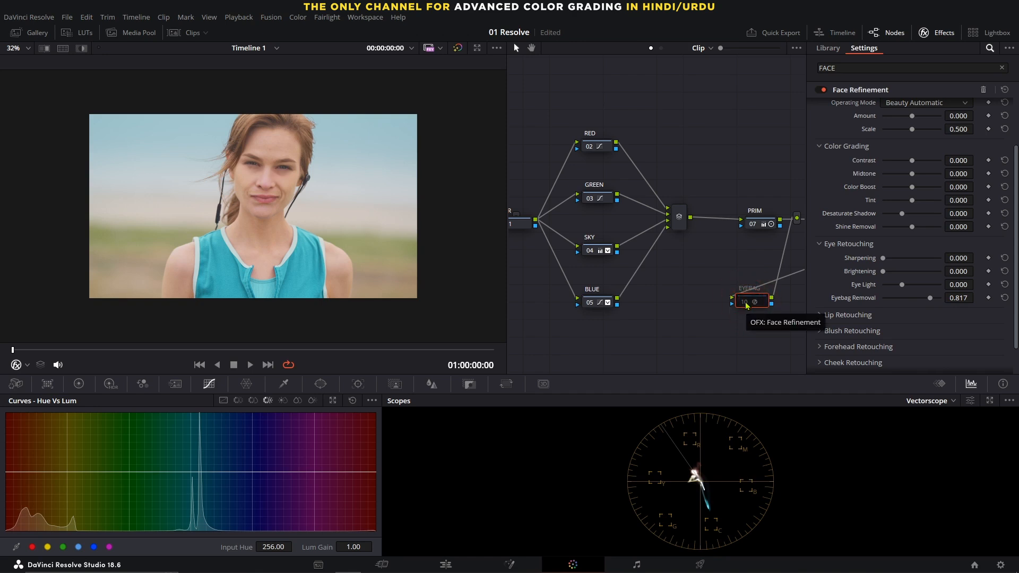
{"action": "left_click", "coordinate": [746, 304]}
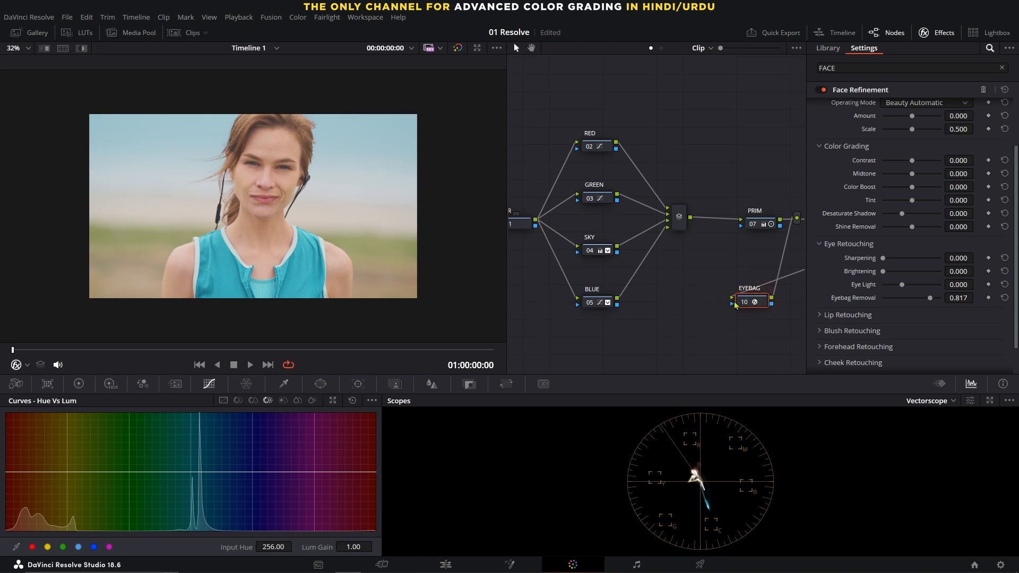
Close the effects settings and check the finished portrait against the reference stills in split screen
{"action": "left_click", "coordinate": [941, 35]}
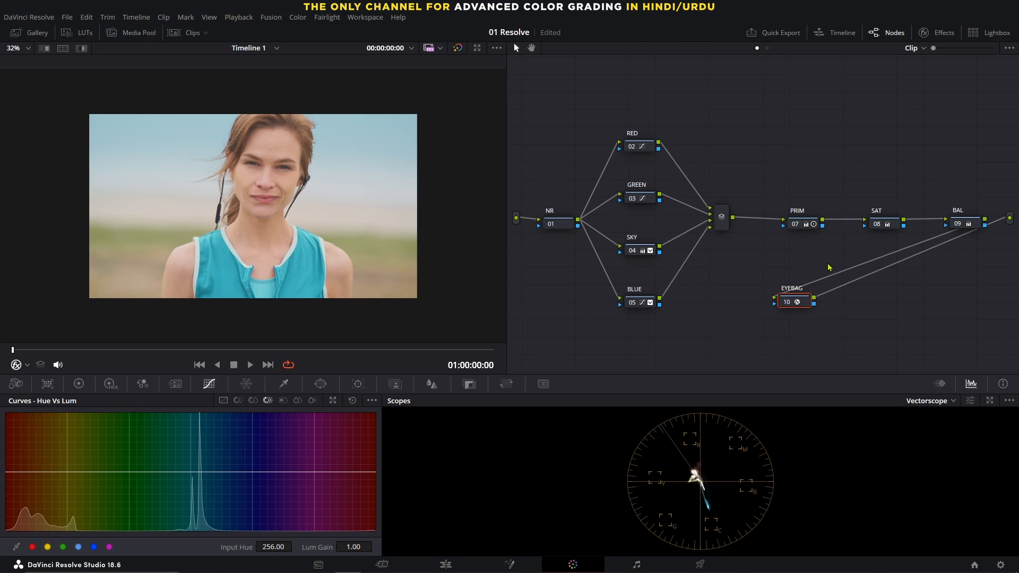
{"action": "left_click", "coordinate": [62, 48]}
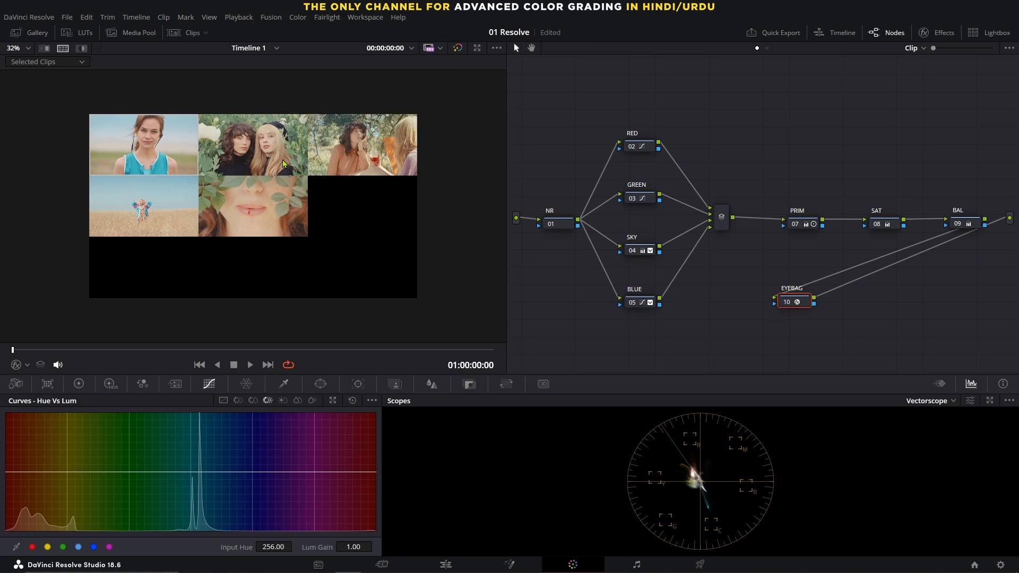
{"action": "left_click", "coordinate": [64, 49]}
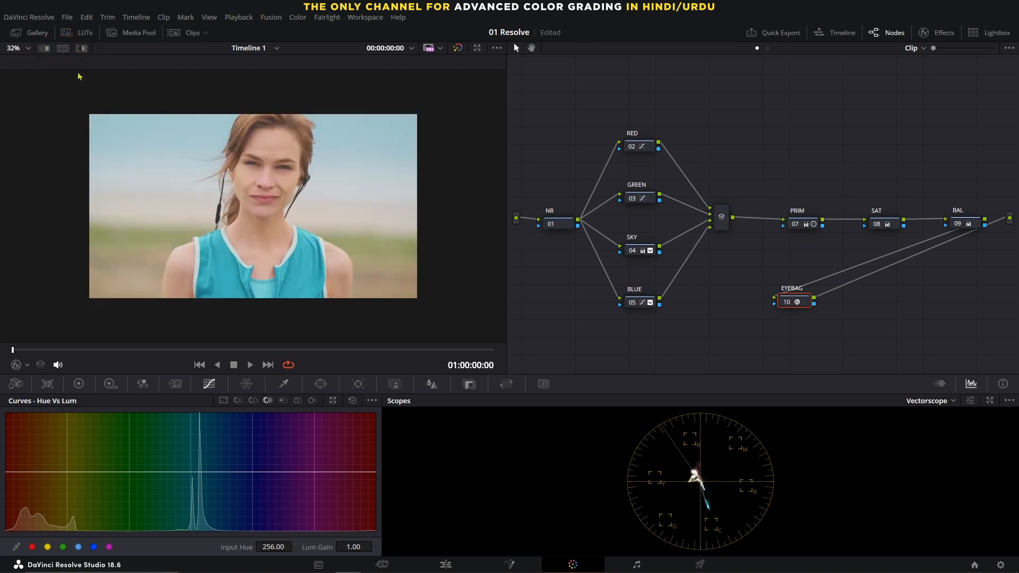